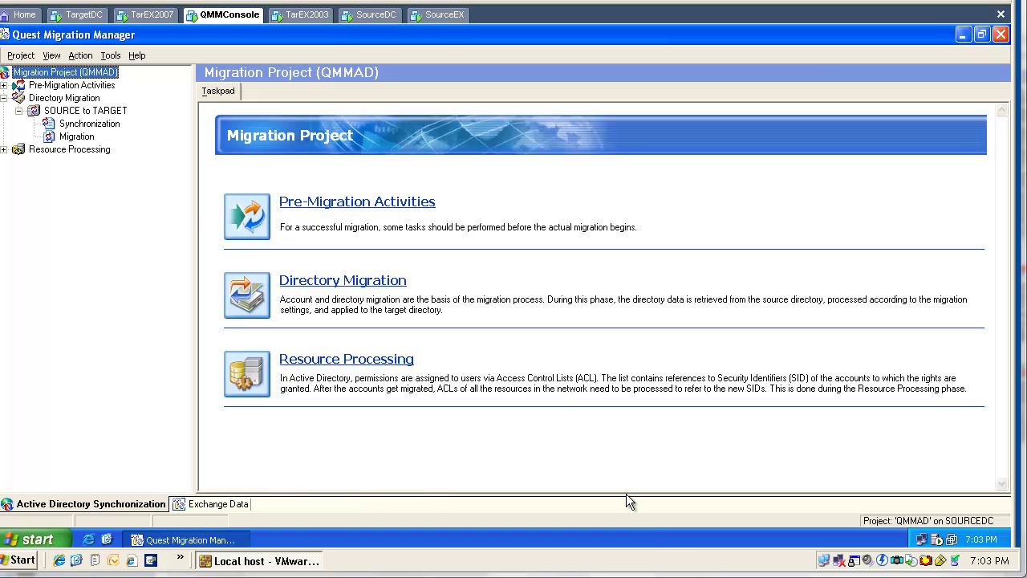
# - Review the SOURCE to TARGET domain pair properties, covering the domains, skipped objects, conflict resolution rules and object matching
pyautogui.click(97, 135)
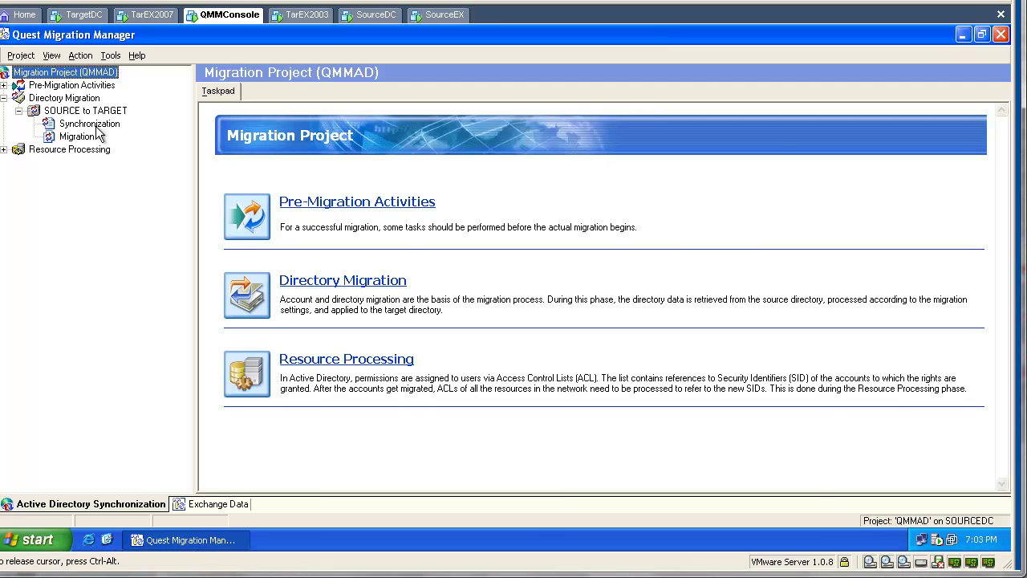
pyautogui.click(97, 127)
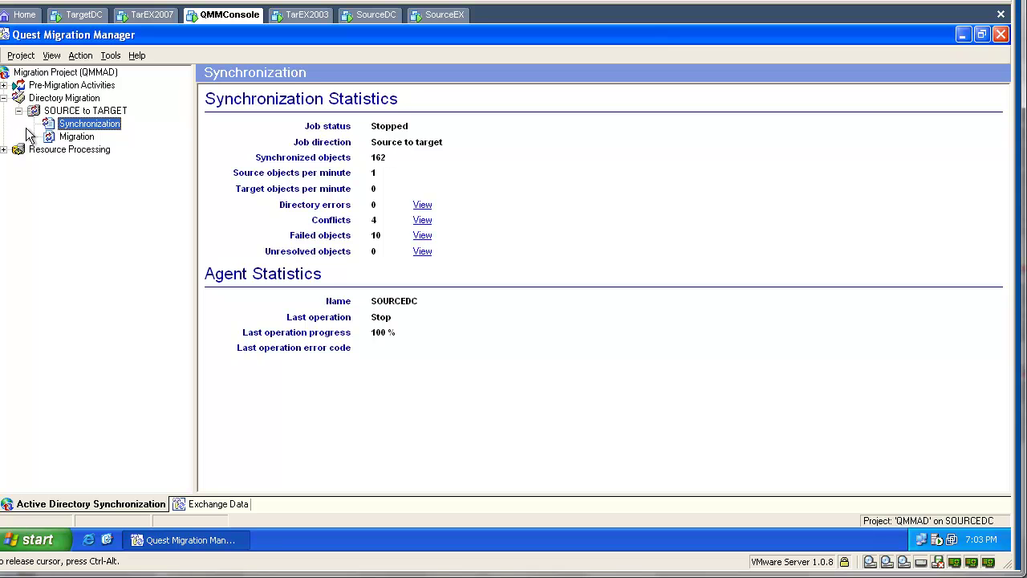
pyautogui.click(78, 115)
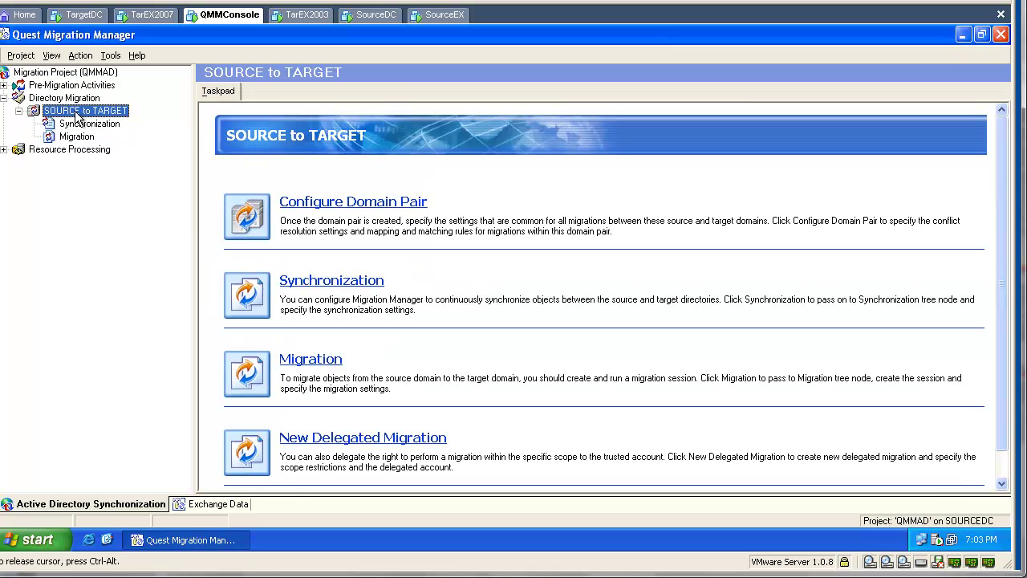
pyautogui.rightClick(76, 114)
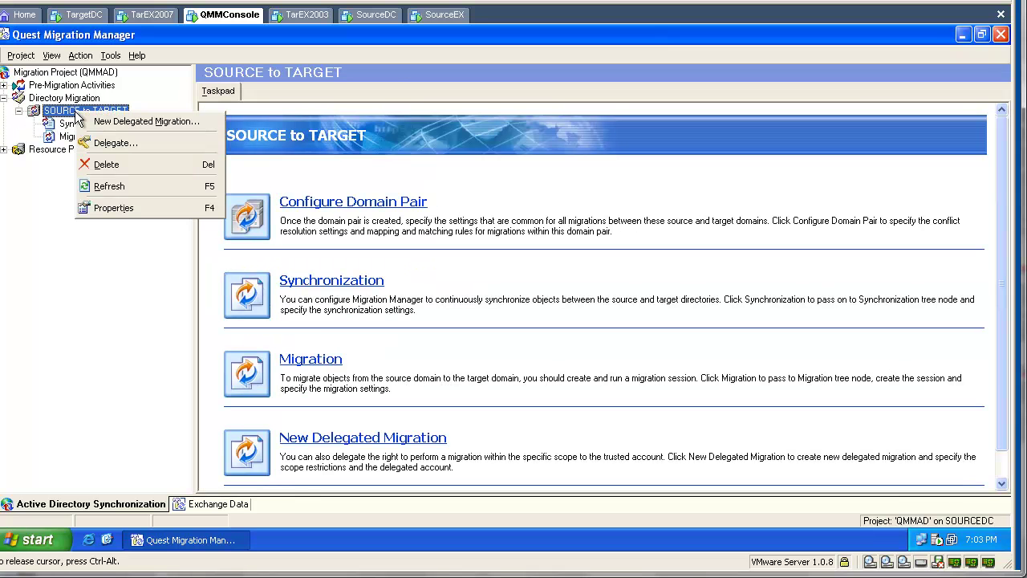
pyautogui.click(97, 205)
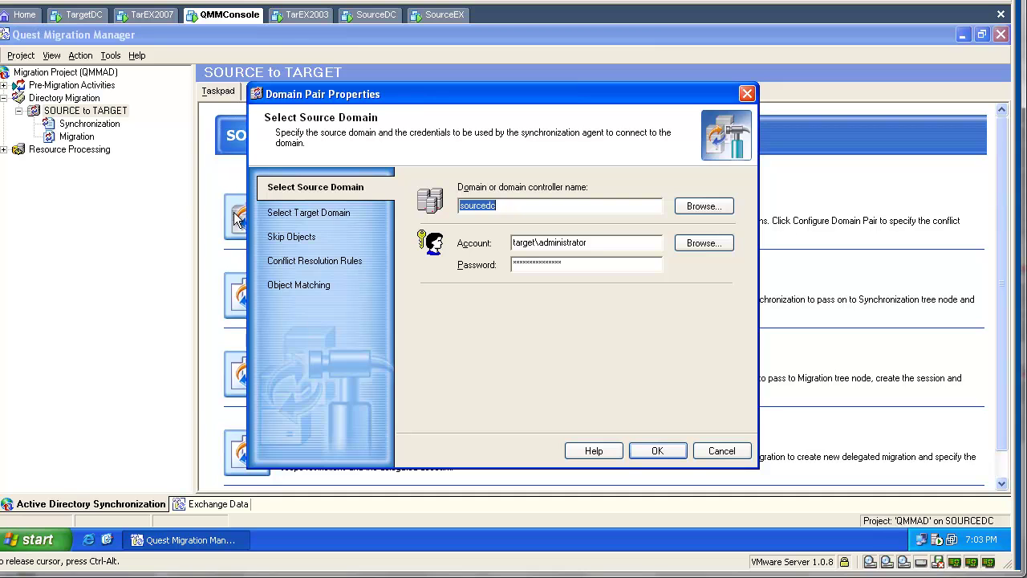
pyautogui.click(289, 215)
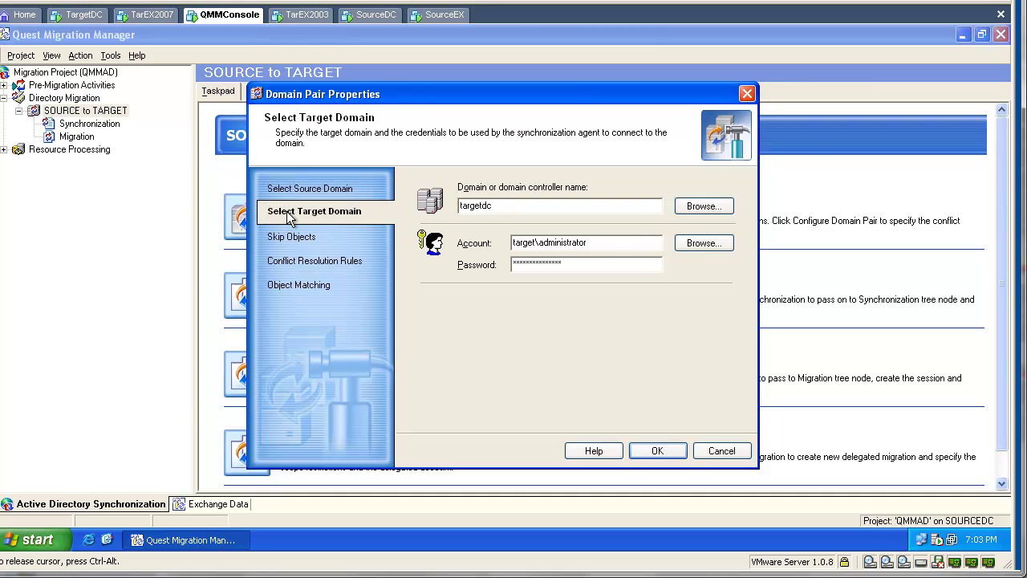
pyautogui.click(294, 237)
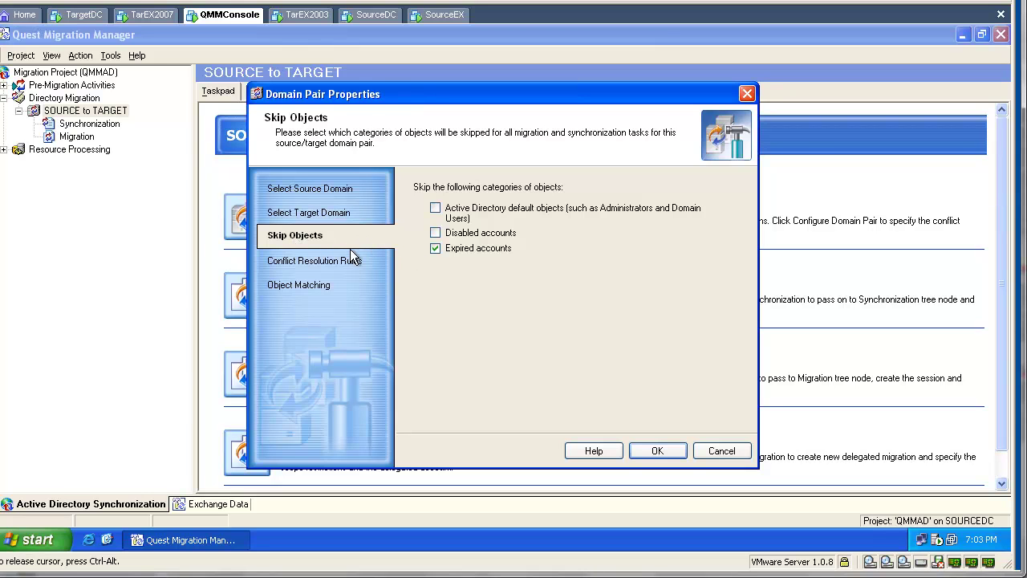
pyautogui.click(311, 265)
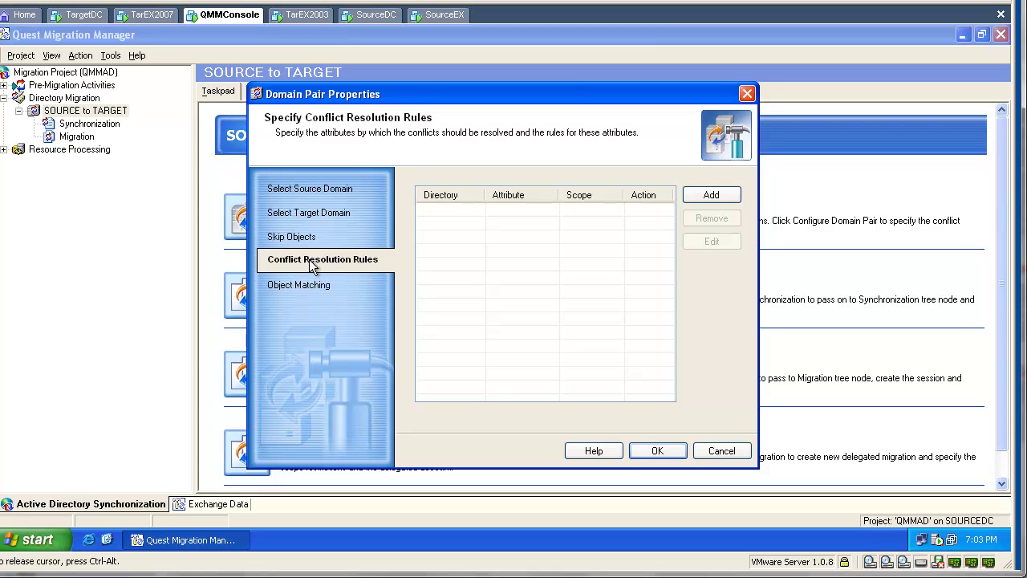
pyautogui.click(313, 285)
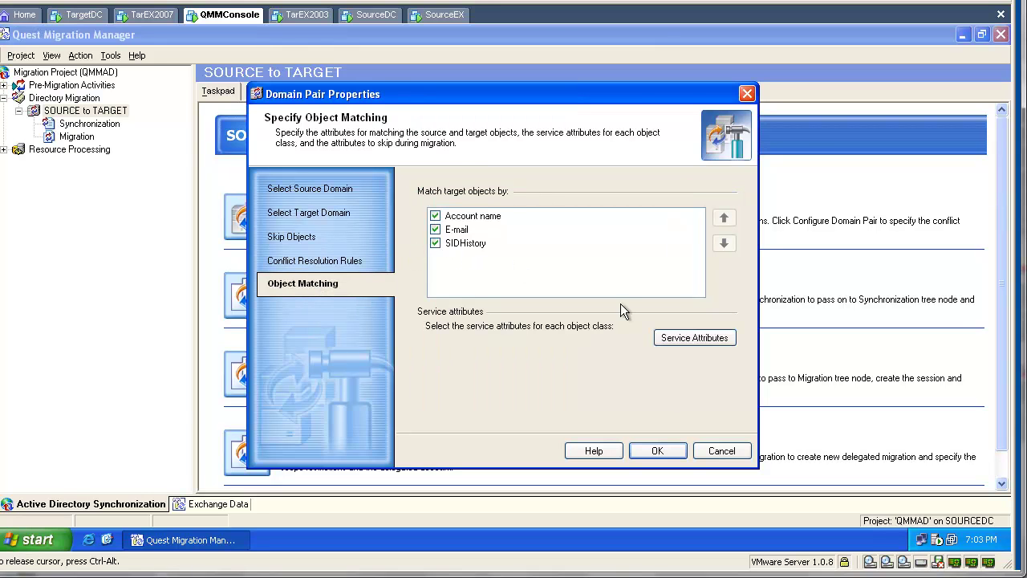
# - Examine the service attributes for the target user and group classes and the source user class, and close the domain pair properties without saving
pyautogui.click(699, 342)
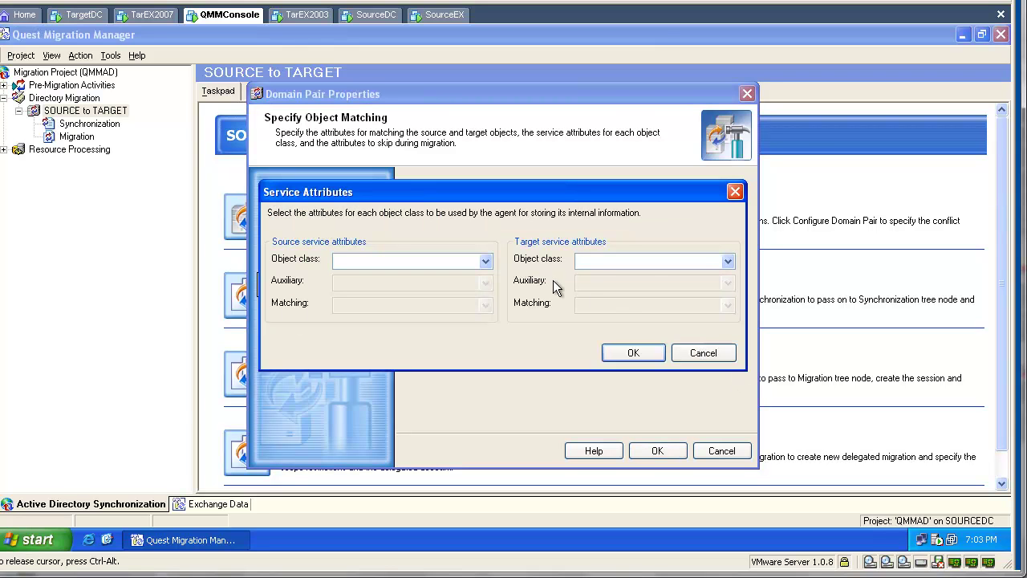
pyautogui.click(727, 261)
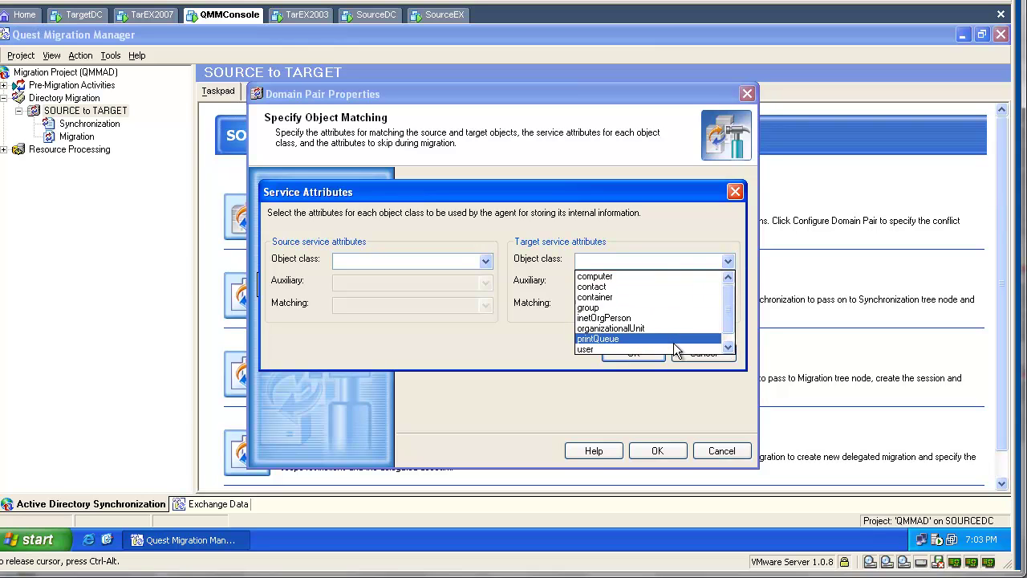
pyautogui.click(673, 345)
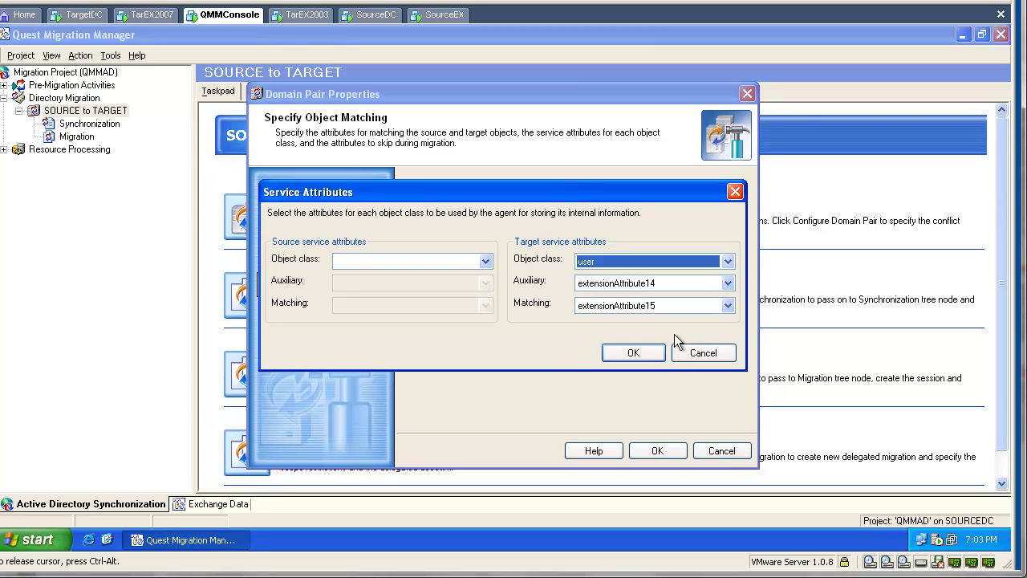
pyautogui.click(727, 263)
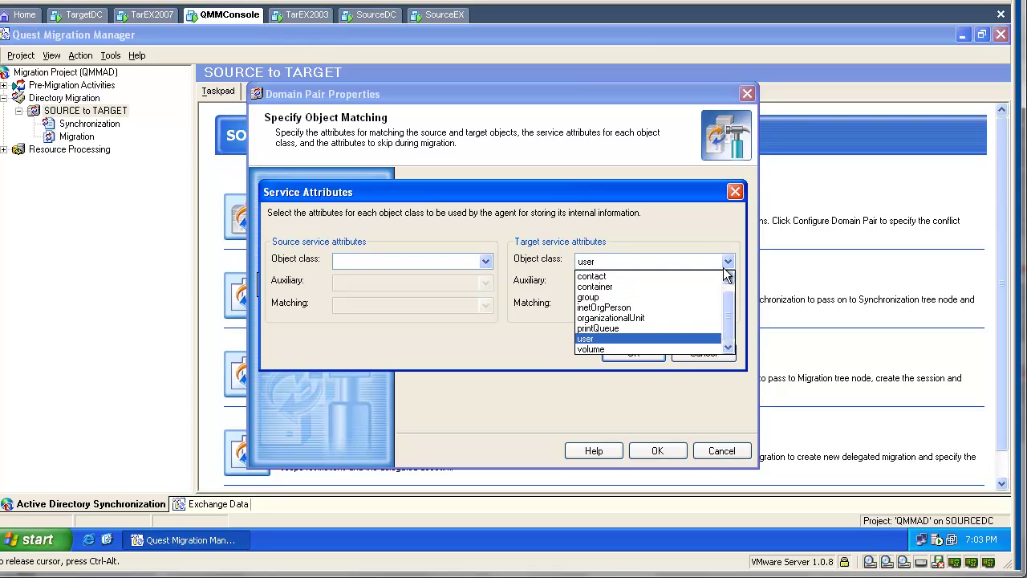
pyautogui.click(669, 296)
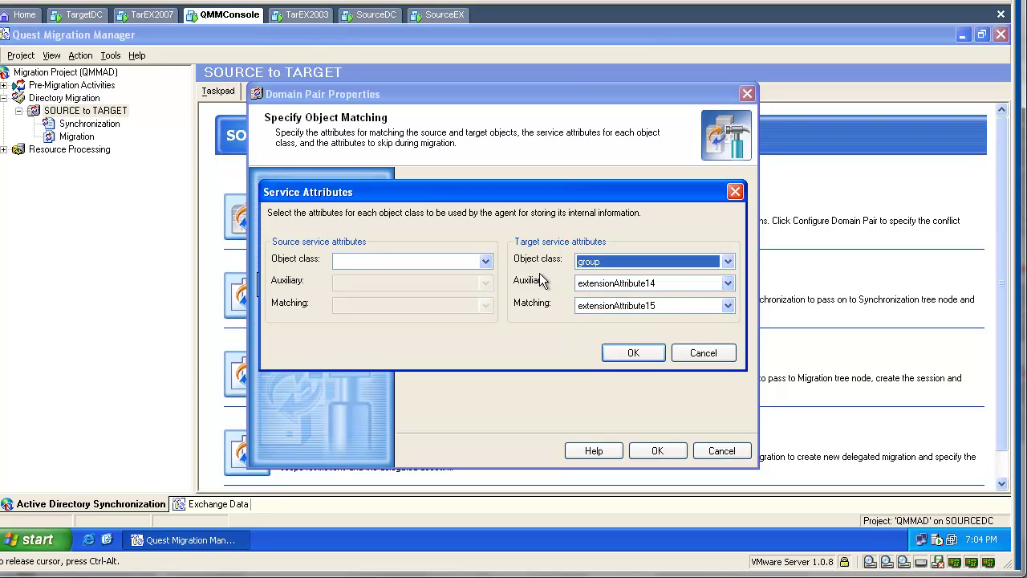
pyautogui.click(486, 262)
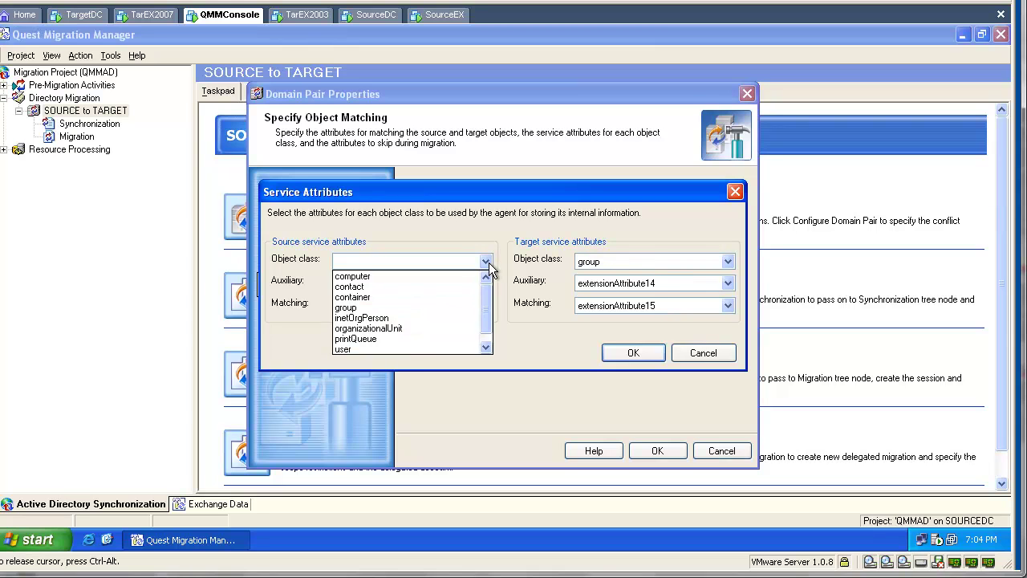
pyautogui.click(415, 345)
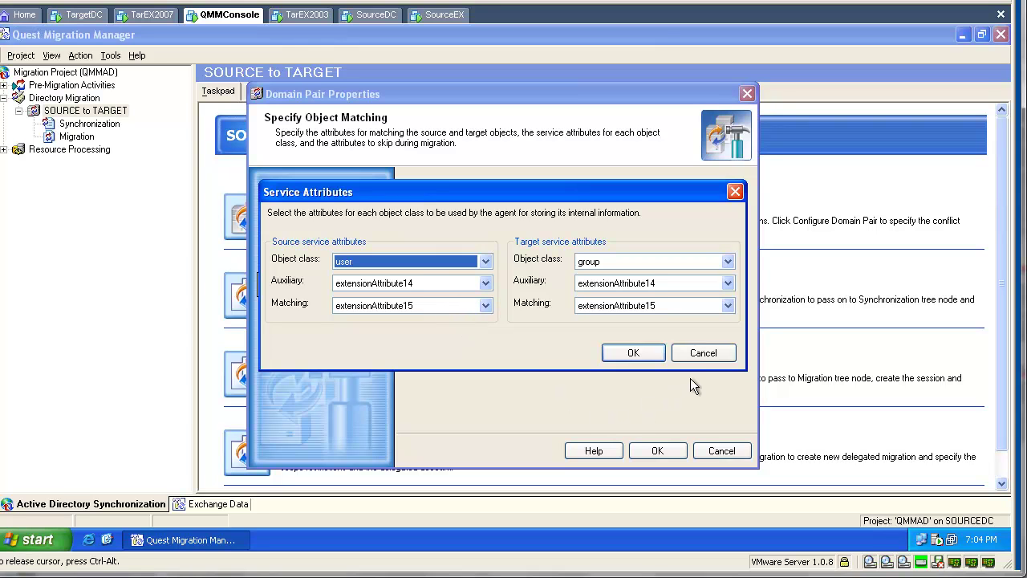
pyautogui.click(704, 354)
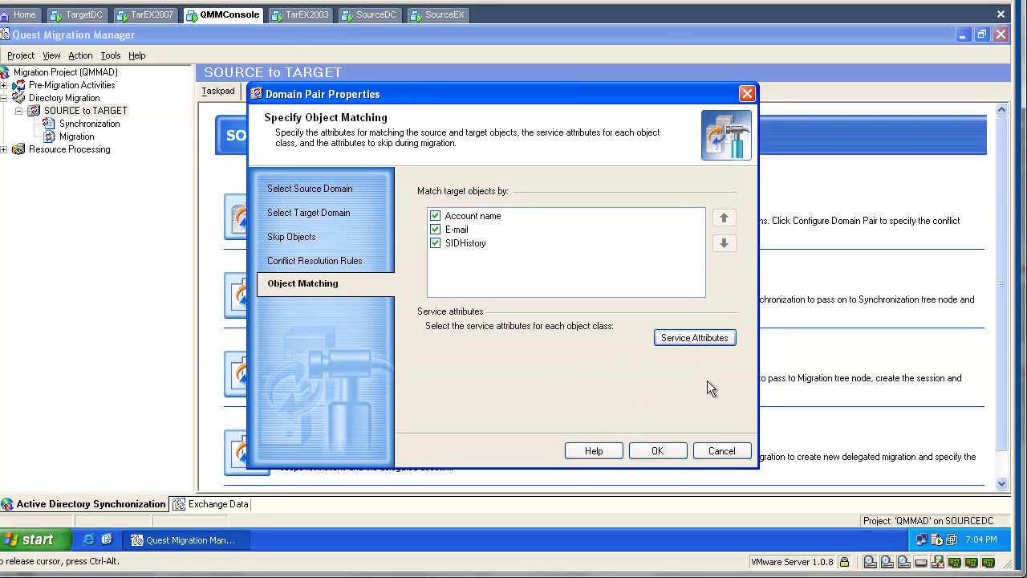
pyautogui.click(719, 451)
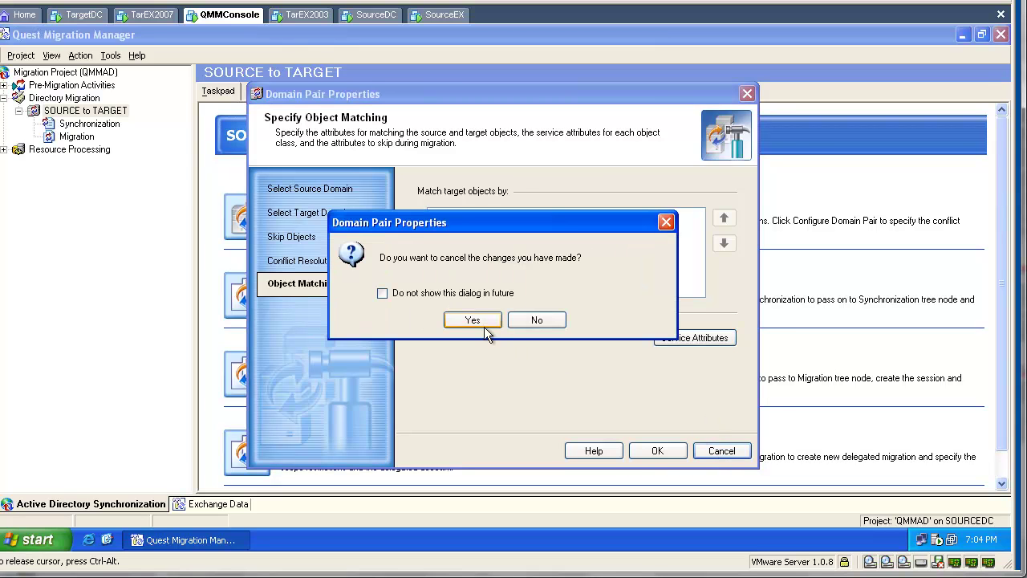
pyautogui.click(484, 325)
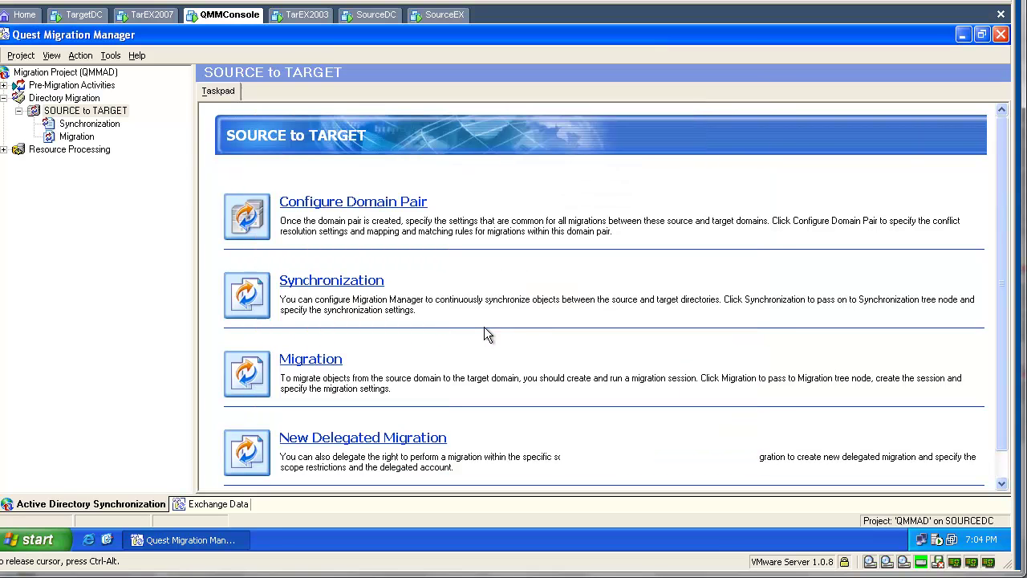
# - Open the properties of the SOURCE to TARGET synchronization job and select SOURCEDC as the synchronization agent computer
pyautogui.click(107, 127)
pyautogui.rightClick(107, 129)
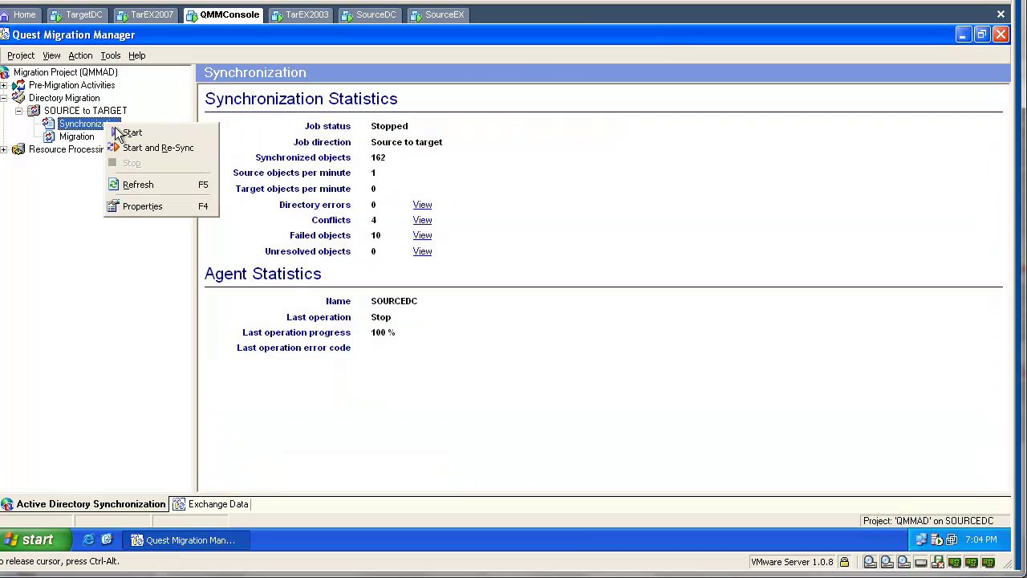
pyautogui.click(127, 206)
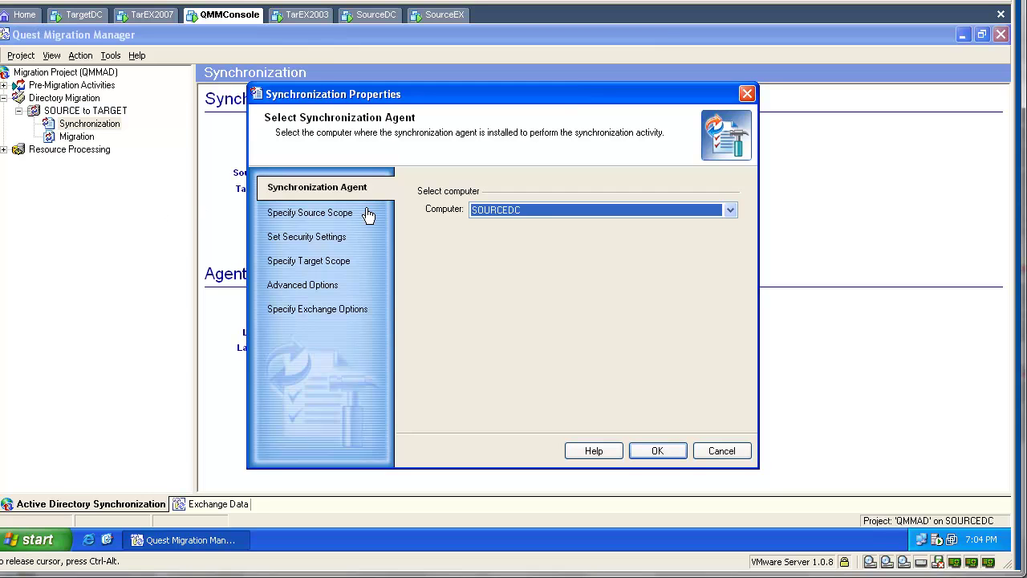
pyautogui.click(526, 213)
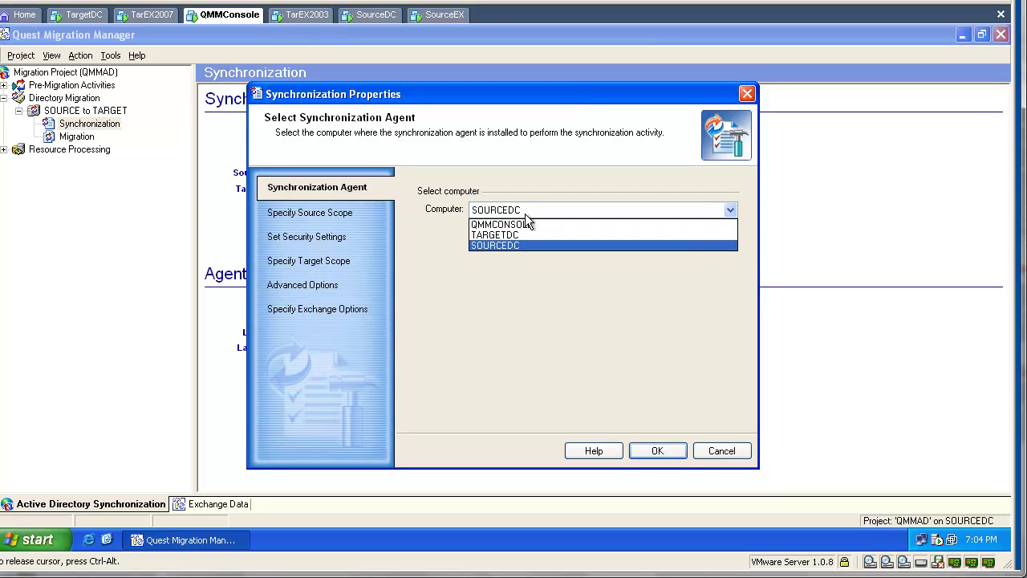
pyautogui.click(522, 223)
pyautogui.click(520, 212)
pyautogui.click(517, 248)
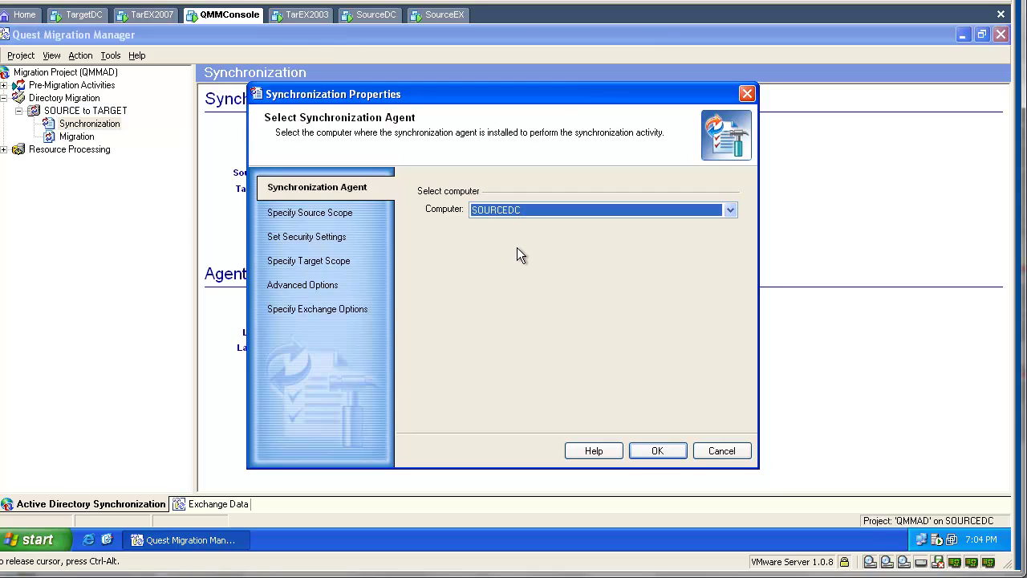
# - Deselect the entire DC=source,DC=local domain in the synchronization's source scope
pyautogui.click(348, 215)
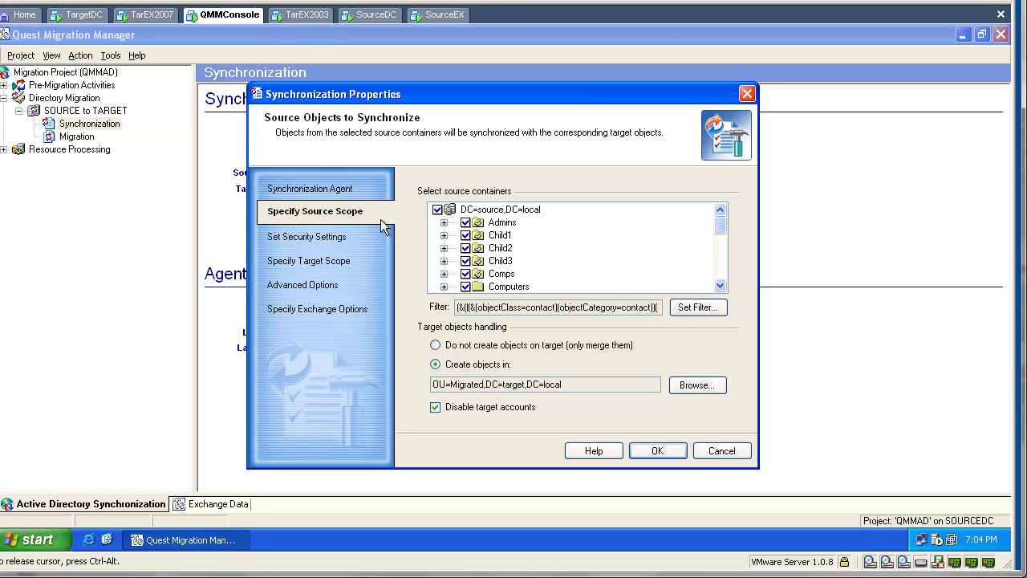
pyautogui.click(438, 210)
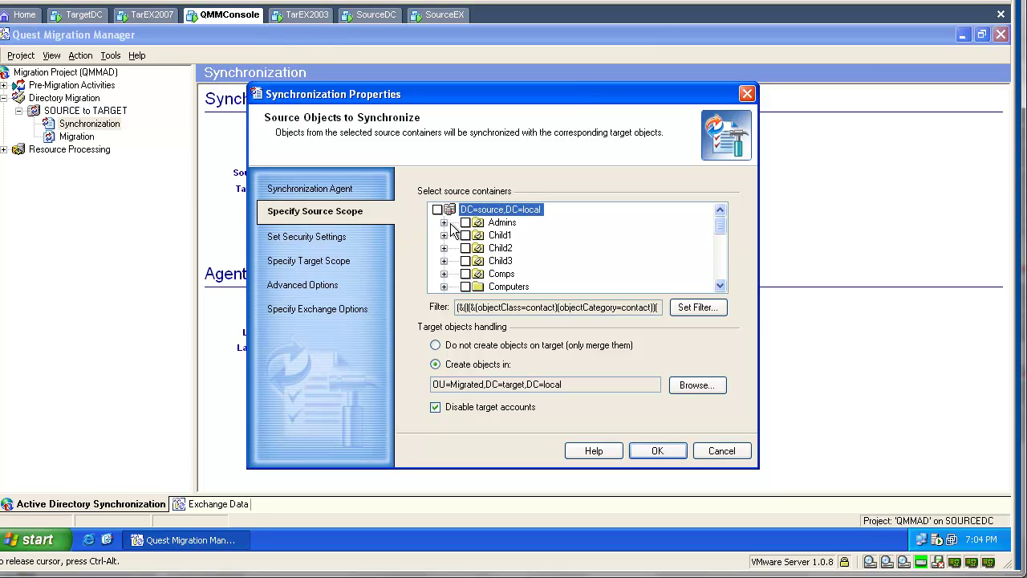
# - Review the object classes and the exclude list in the source scope filter
pyautogui.click(724, 311)
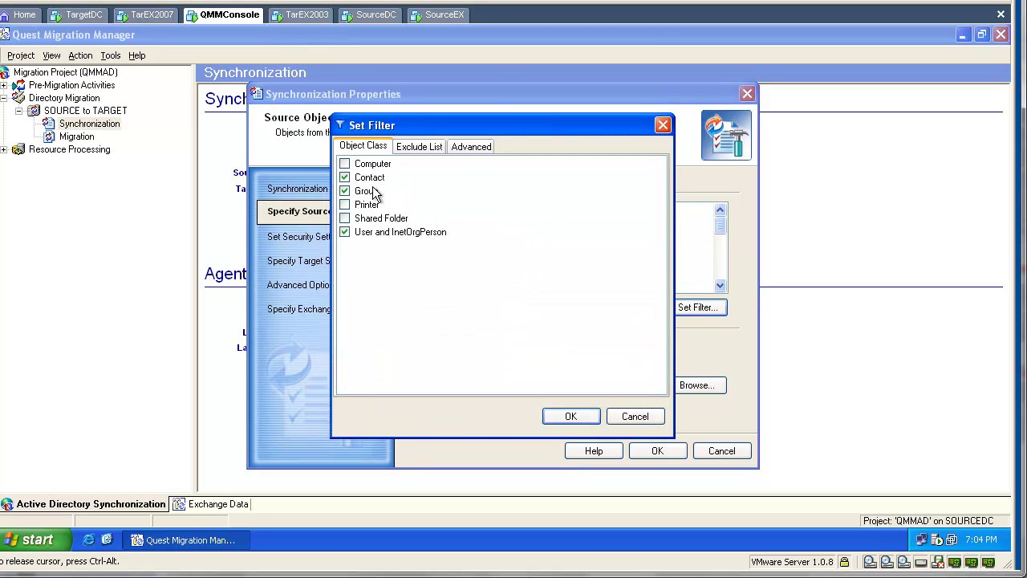
pyautogui.click(419, 149)
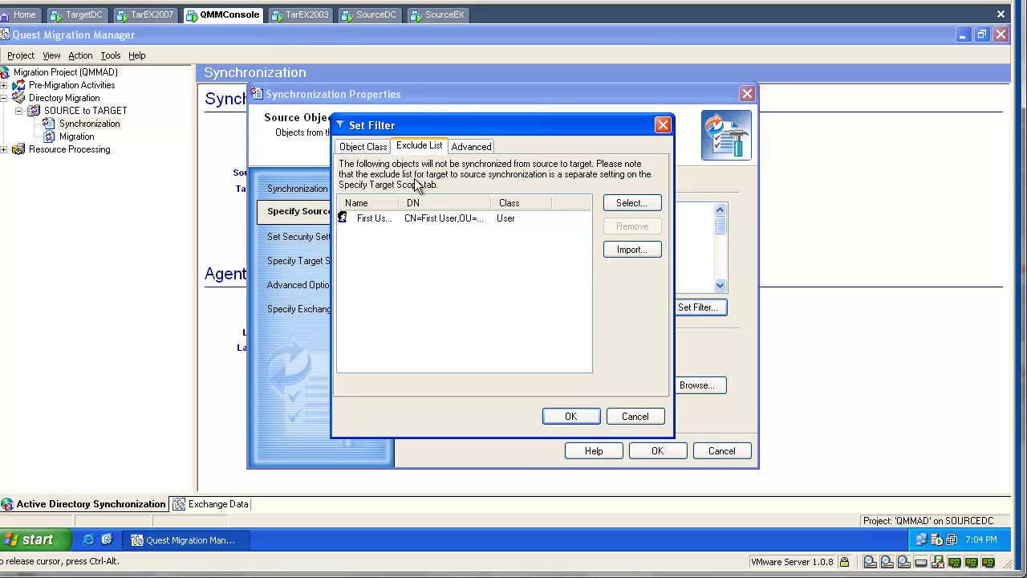
pyautogui.click(415, 221)
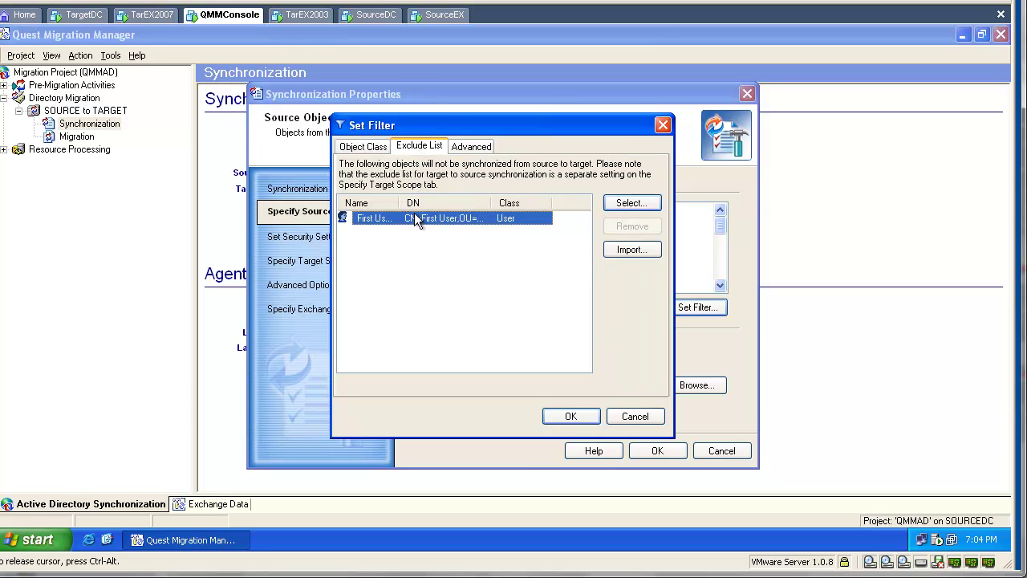
# - Try the LDAP filter expression ((objectclass=user)(mail=*)) in the source scope's advanced filter, and cancel the filter changes
pyautogui.click(463, 151)
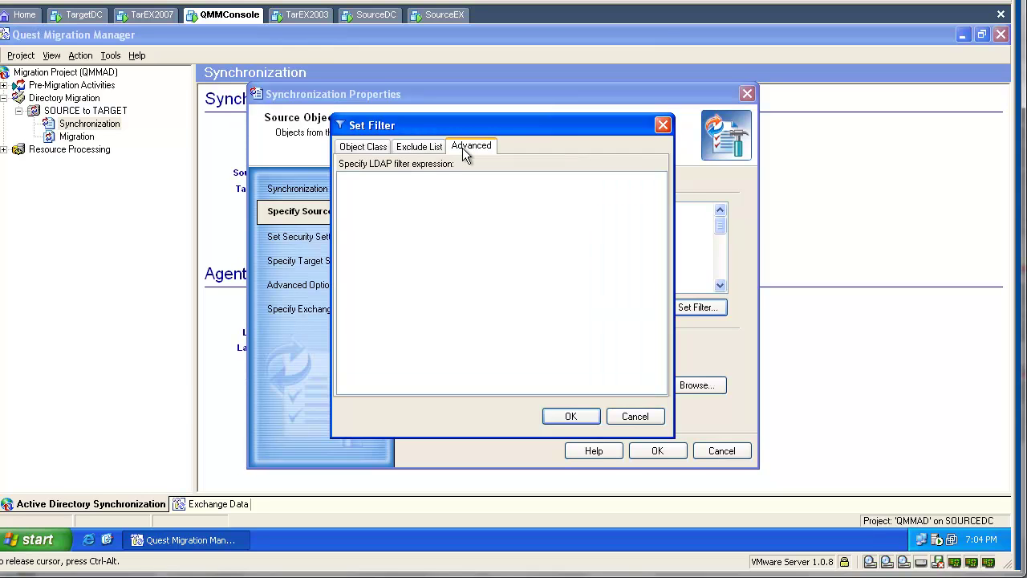
pyautogui.click(434, 179)
pyautogui.write('(objectclass=user)(mail=*')
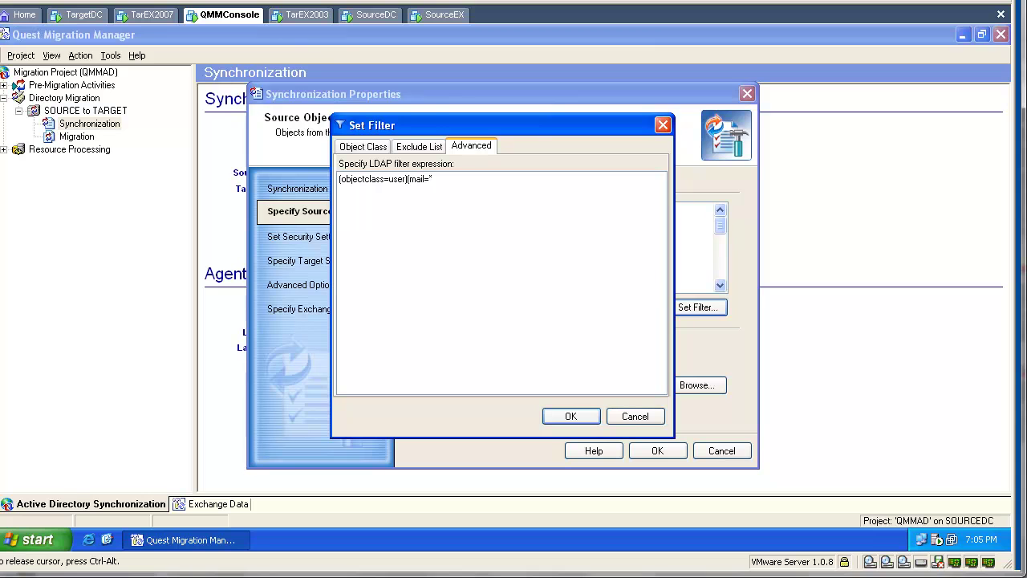
pyautogui.write(')')
pyautogui.press('Home')
pyautogui.write('(')
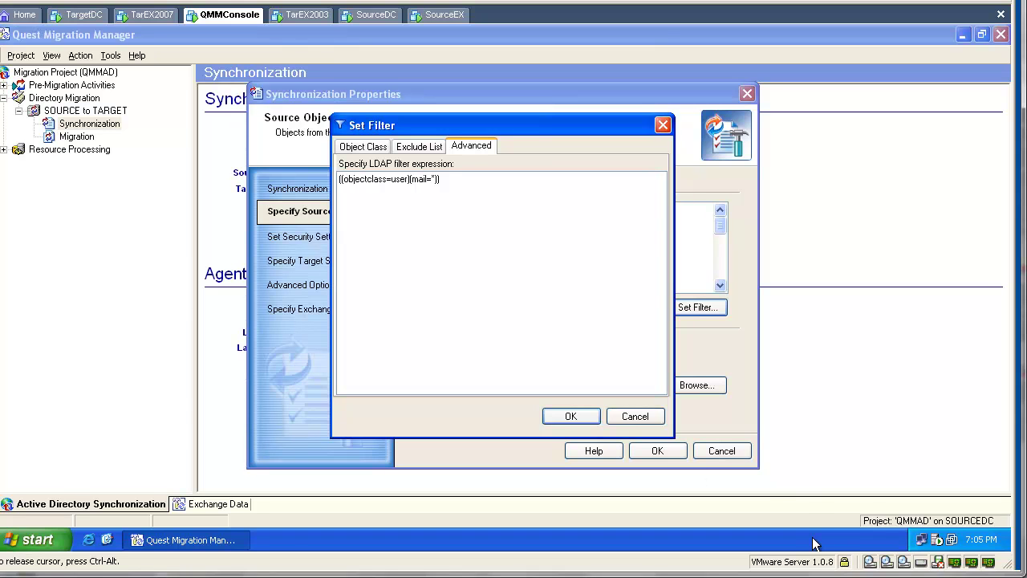
pyautogui.click(634, 417)
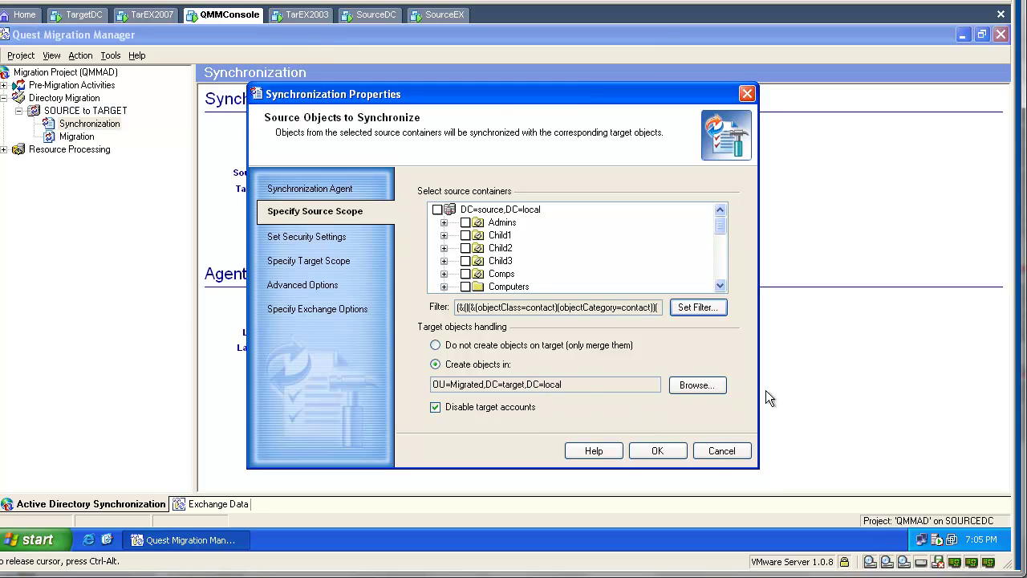
# - Choose the Migrated container in DC=target,DC=local as the place to create source objects
pyautogui.click(716, 387)
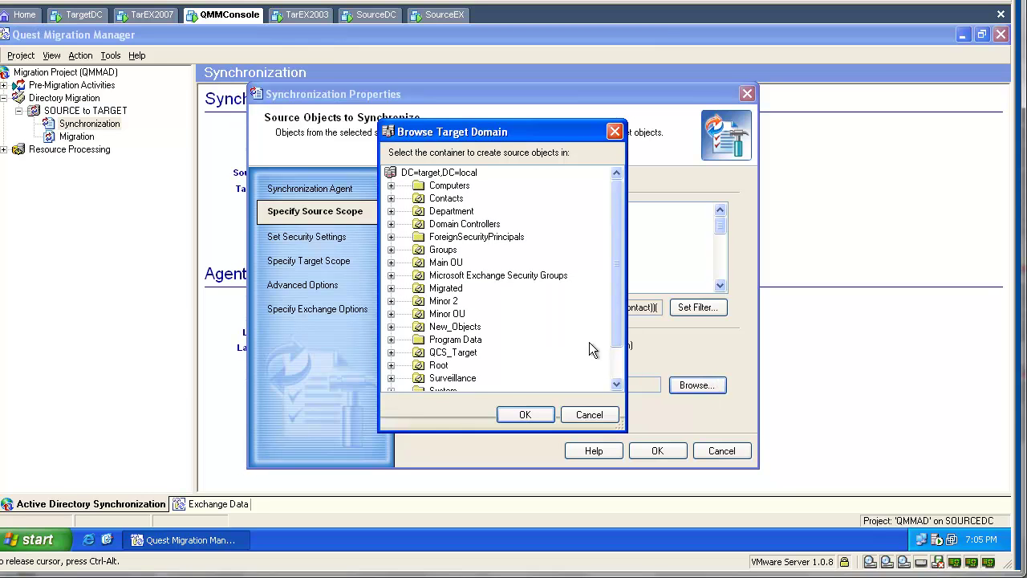
pyautogui.click(459, 289)
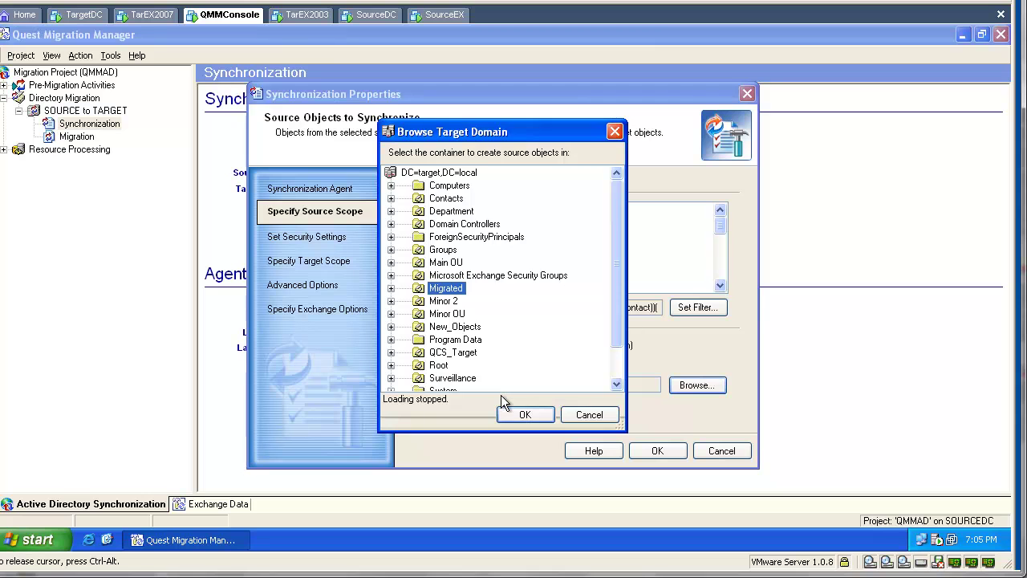
pyautogui.click(520, 416)
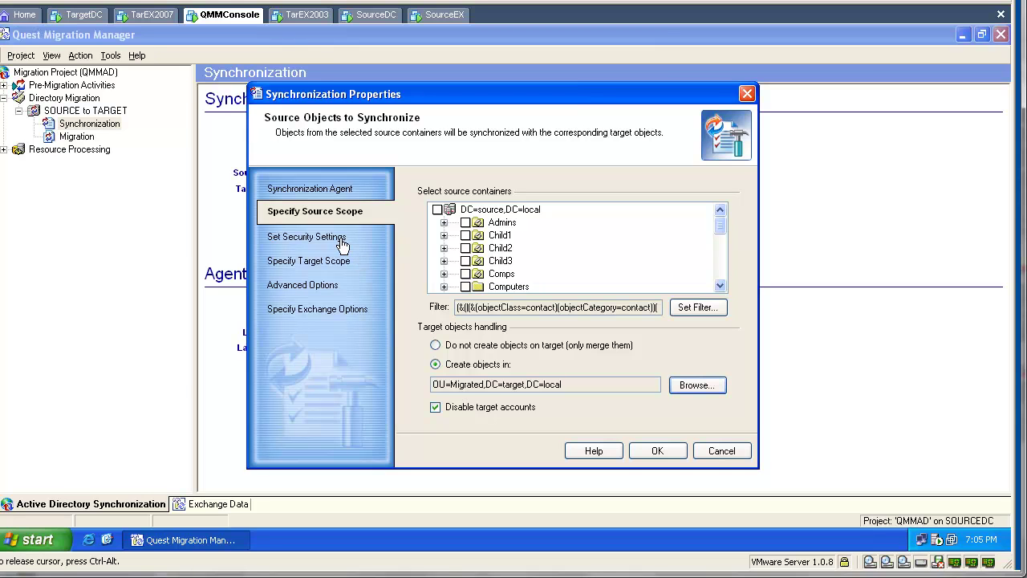
# - Include the Child1 container in the source scope, and set the Security Descriptor migration rule to Merge in the security settings
pyautogui.click(464, 235)
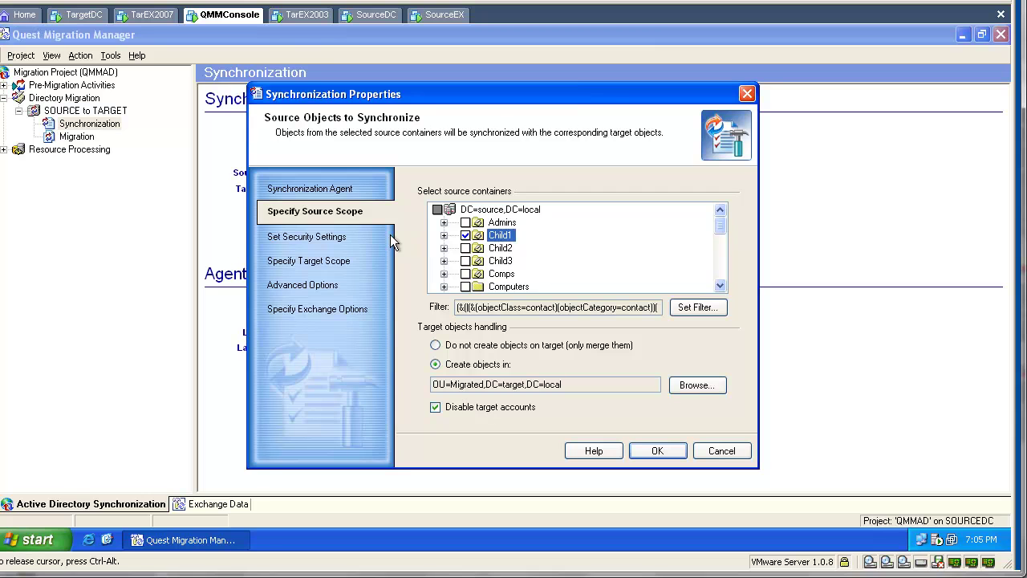
pyautogui.click(345, 239)
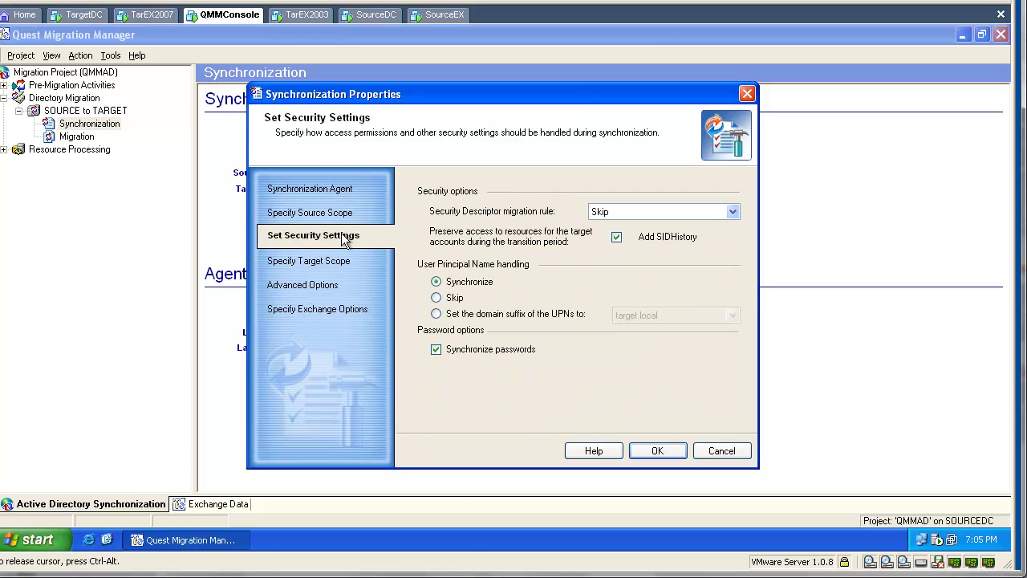
pyautogui.click(598, 215)
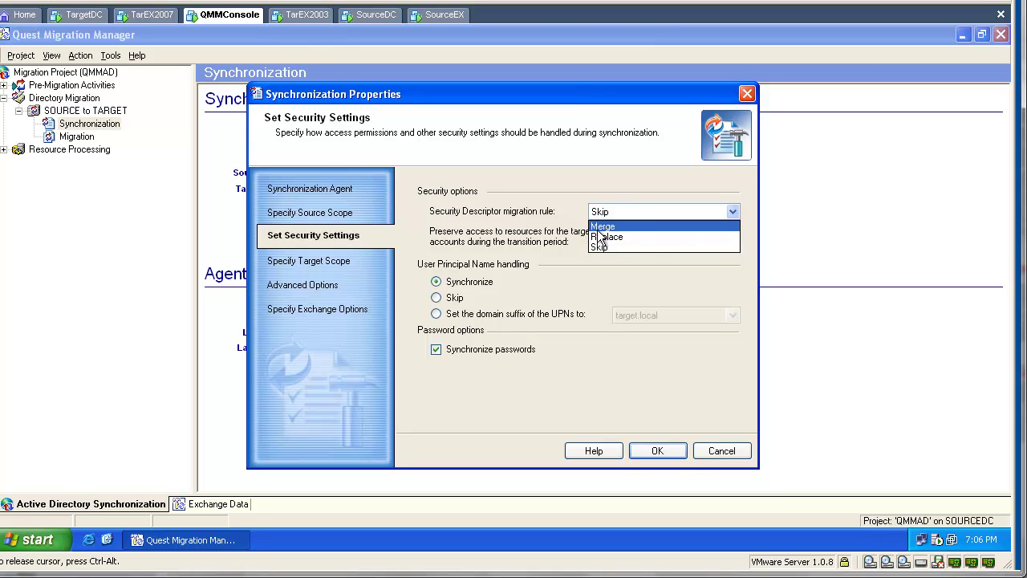
pyautogui.click(597, 228)
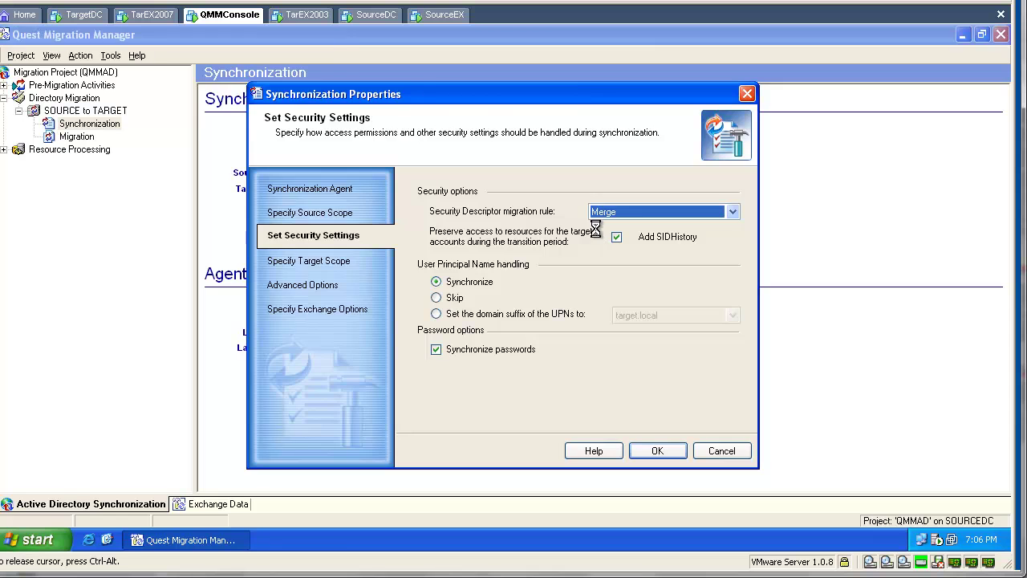
# - Consult the security settings help on the Security Descriptor migration rule, reading the Merge and Replace explanations
pyautogui.press('F1')
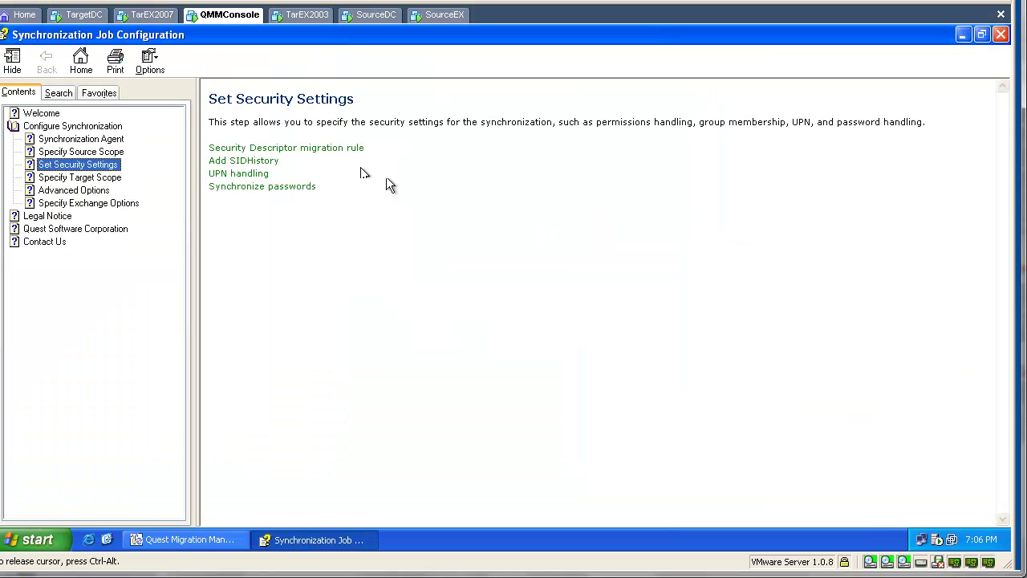
pyautogui.click(332, 147)
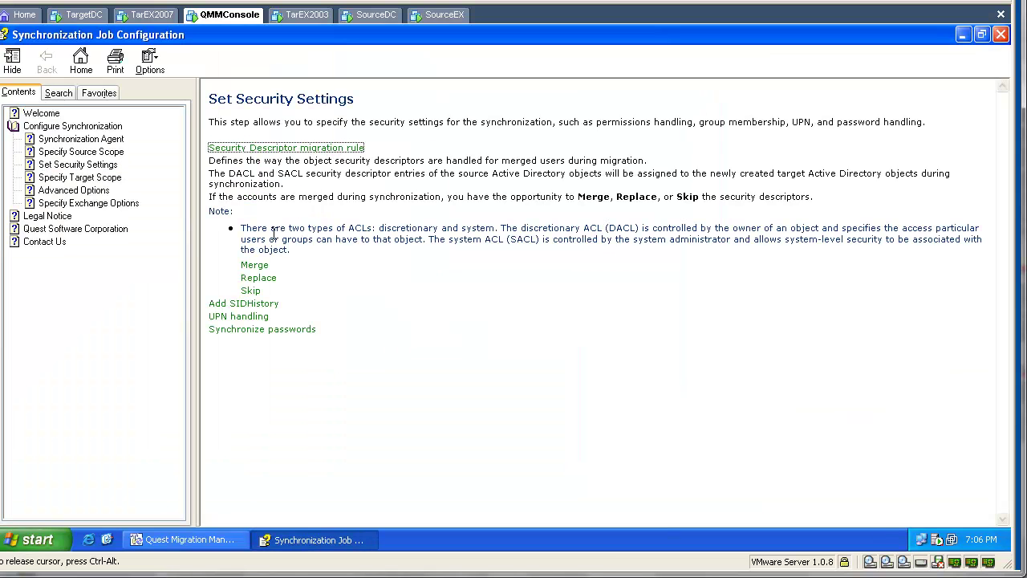
pyautogui.click(261, 265)
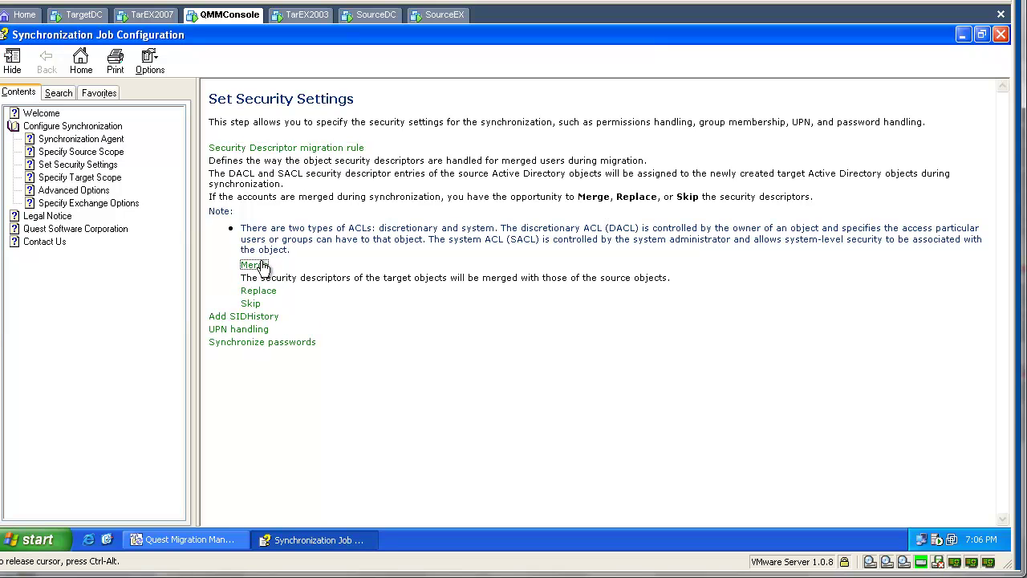
pyautogui.click(265, 291)
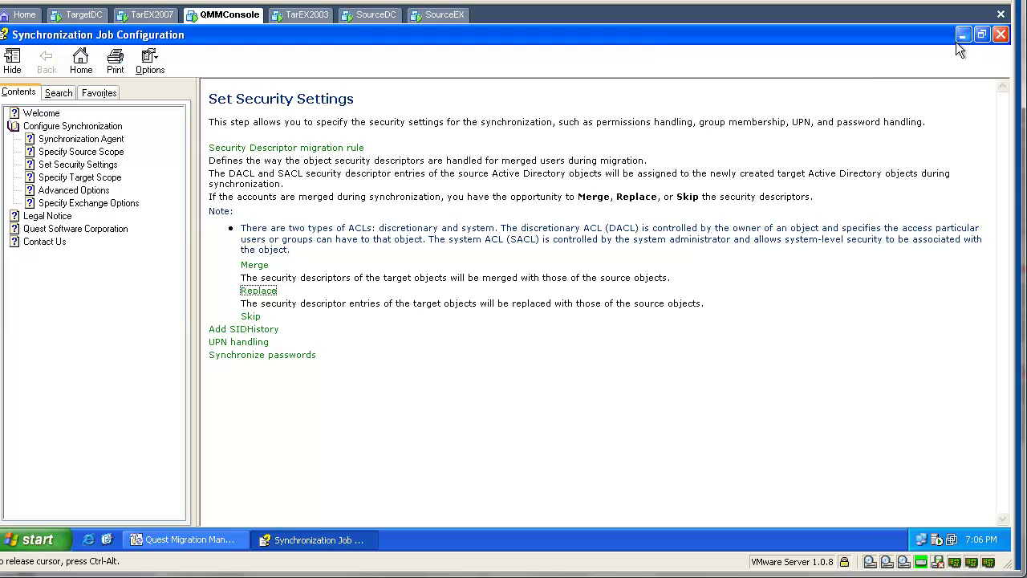
pyautogui.click(1002, 34)
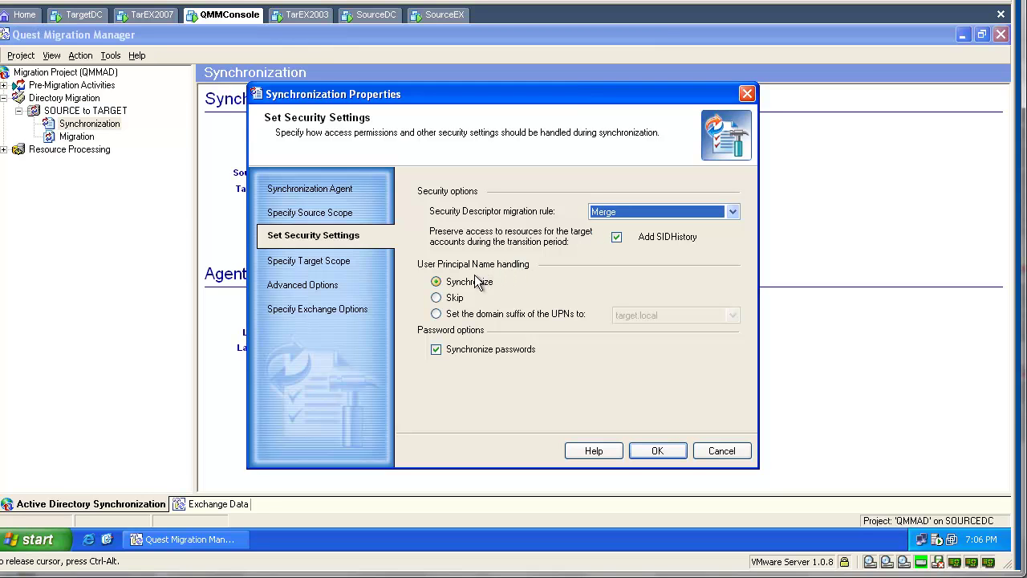
# - Set the domain suffix of the User Principal Names to target.local, and review the target scope
pyautogui.click(452, 317)
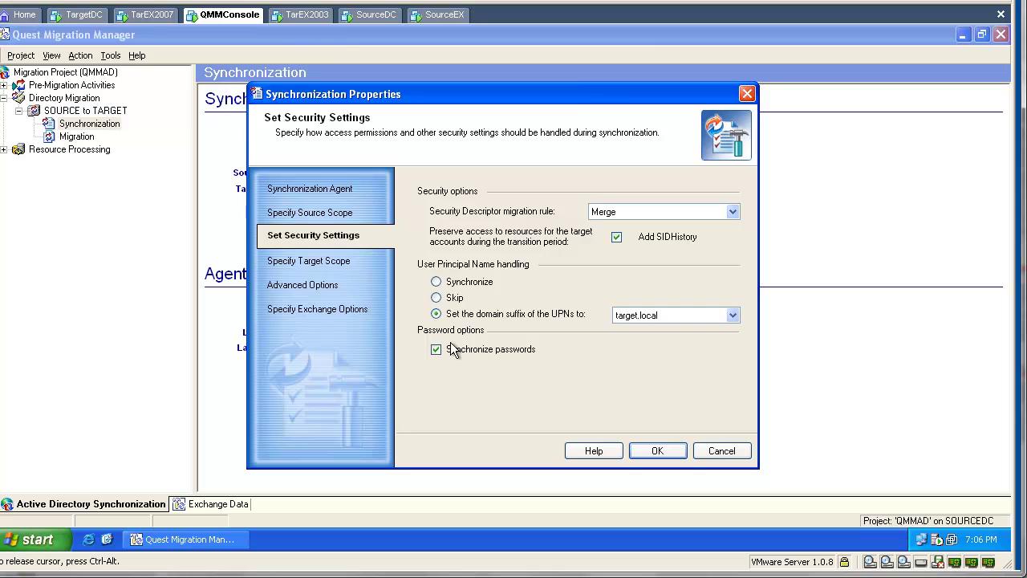
pyautogui.click(332, 265)
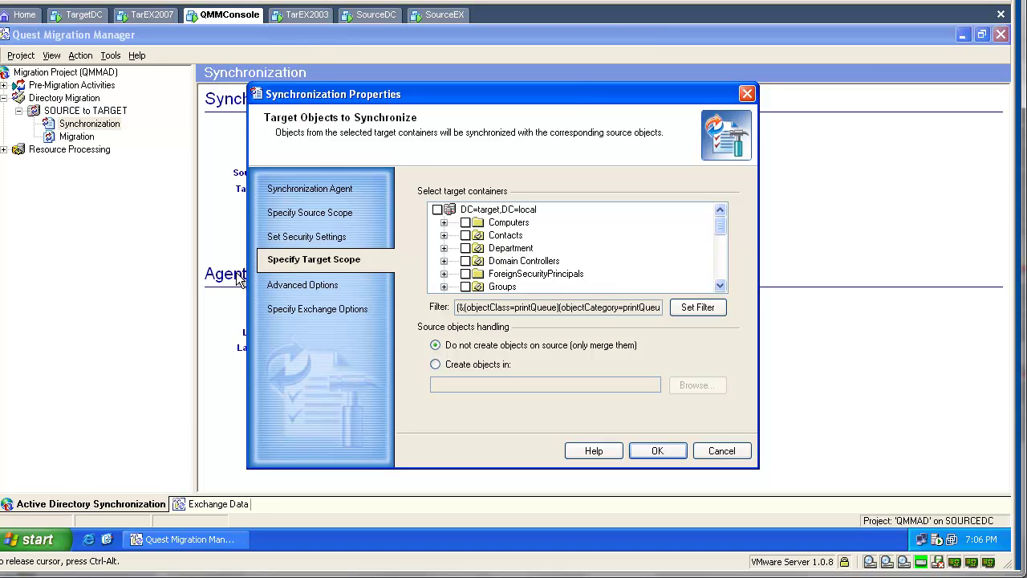
# - Try the synchronization of object deletions in the advanced options, and turn it off again
pyautogui.click(285, 285)
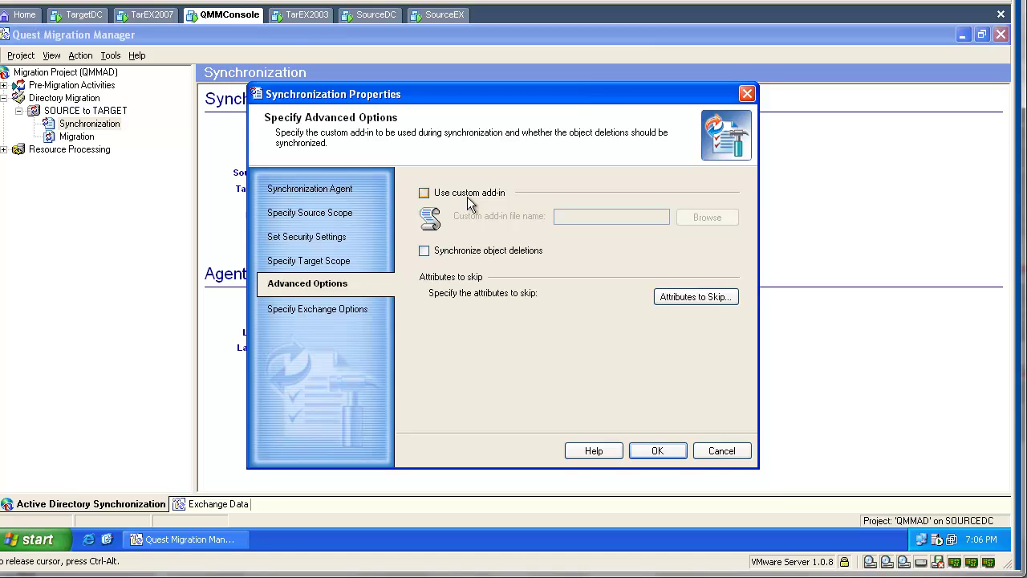
pyautogui.click(465, 252)
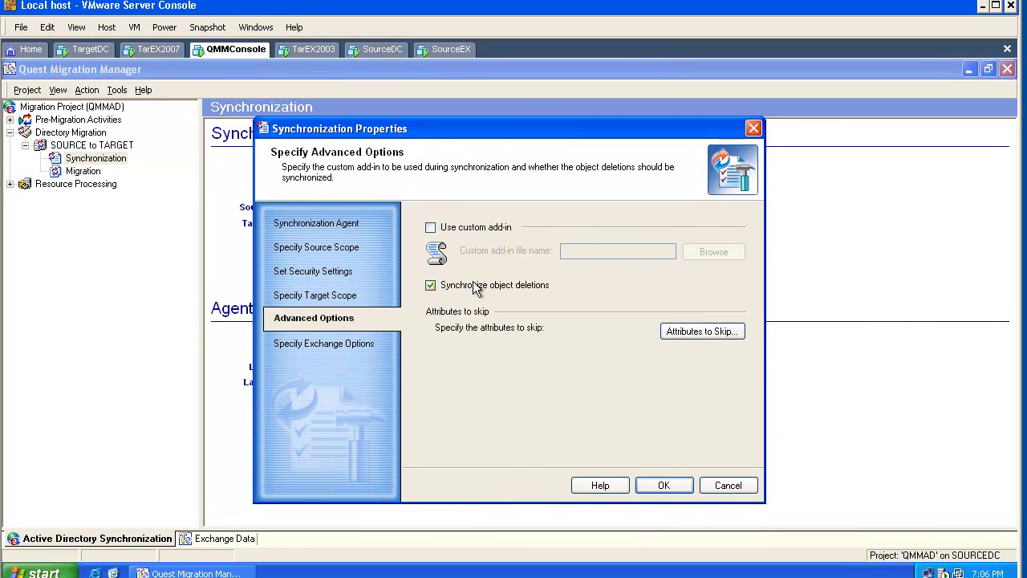
pyautogui.click(476, 287)
# - Show the advanced attributes in the list of attributes to skip, and sort it by class with the user attributes first
pyautogui.click(683, 334)
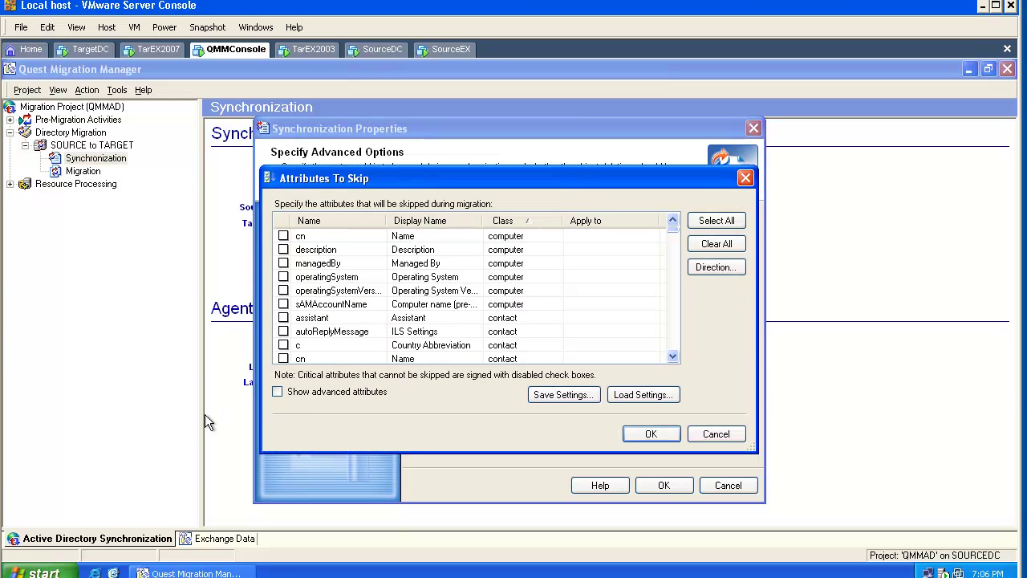
pyautogui.click(277, 392)
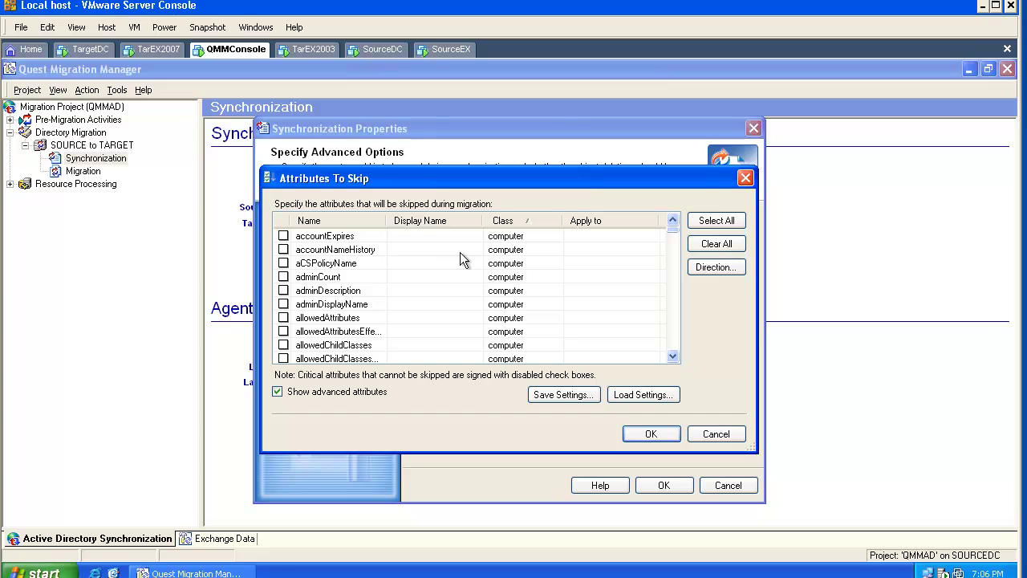
pyautogui.click(499, 290)
pyautogui.scroll(-20, 499, 290)
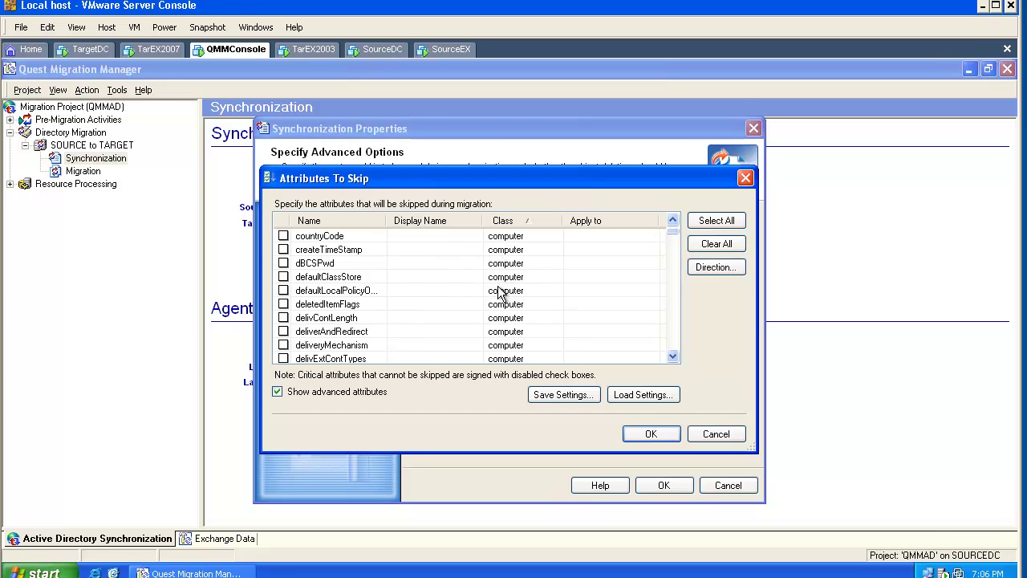
pyautogui.scroll(-20, 499, 301)
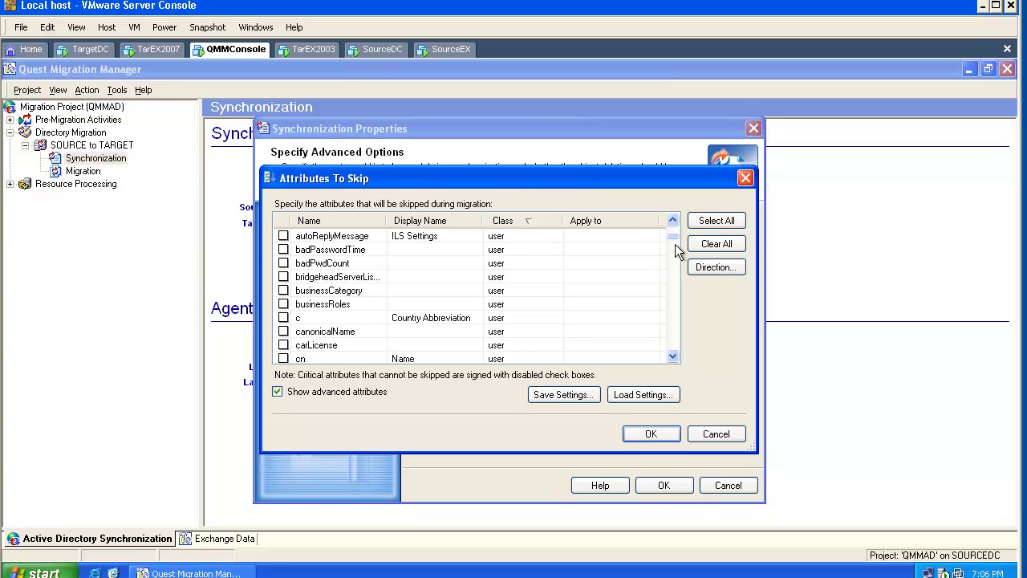
pyautogui.scroll(-5, 496, 283)
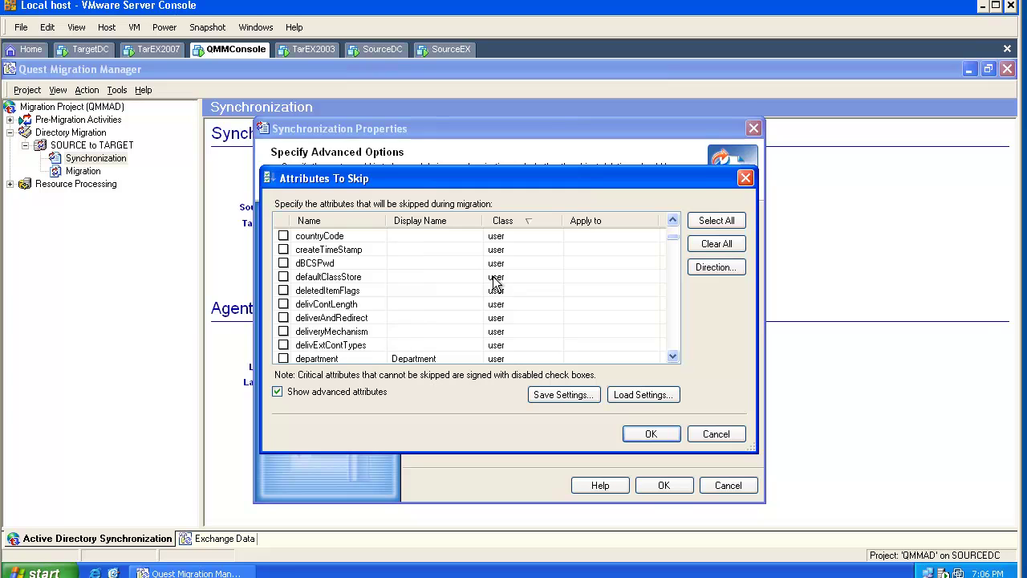
# - Examine the extensionAttribute14 and extensionAttribute15 entries of the user class among the attributes to skip
pyautogui.scroll(-12, 496, 285)
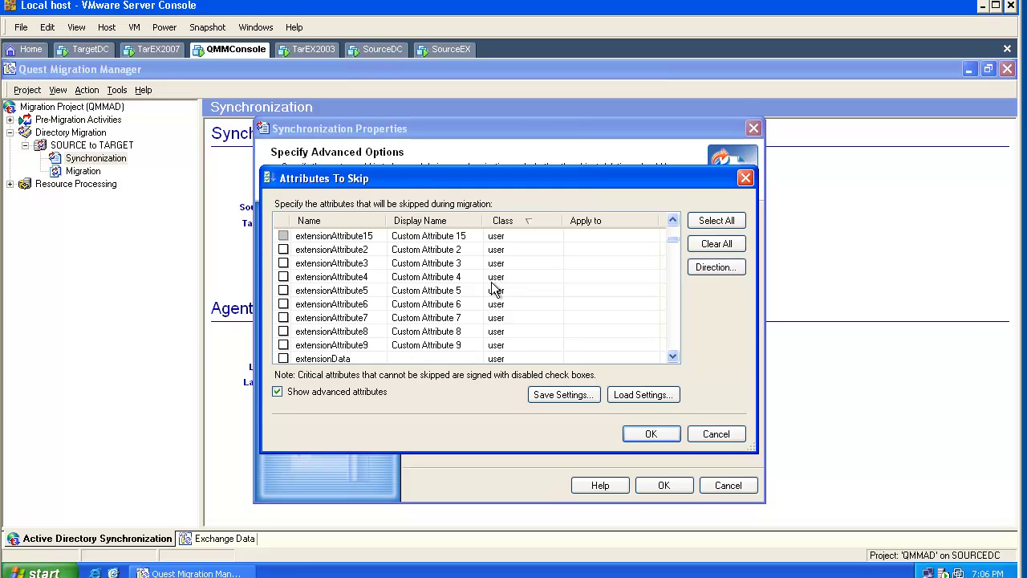
pyautogui.scroll(3, 401, 280)
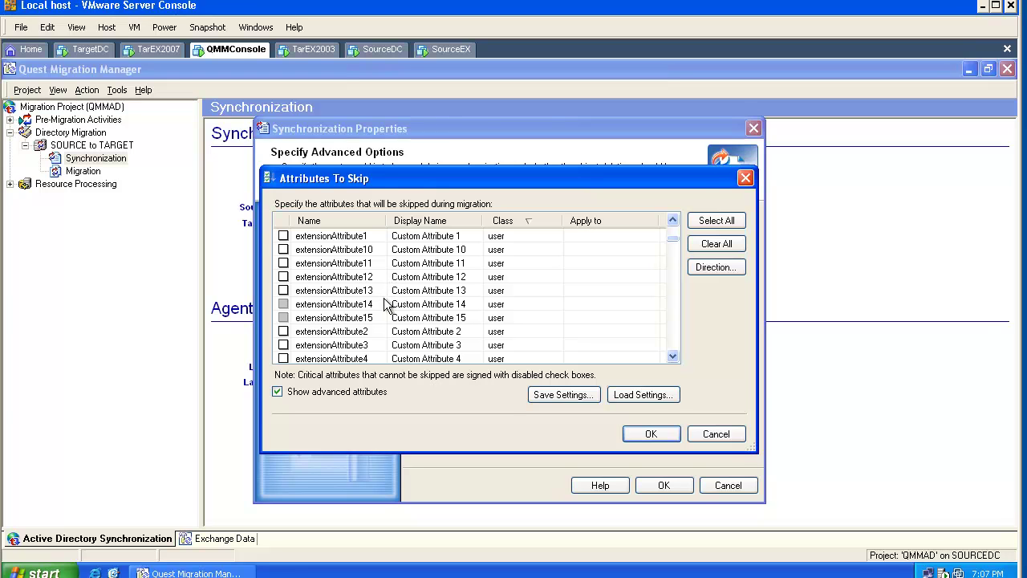
pyautogui.click(385, 306)
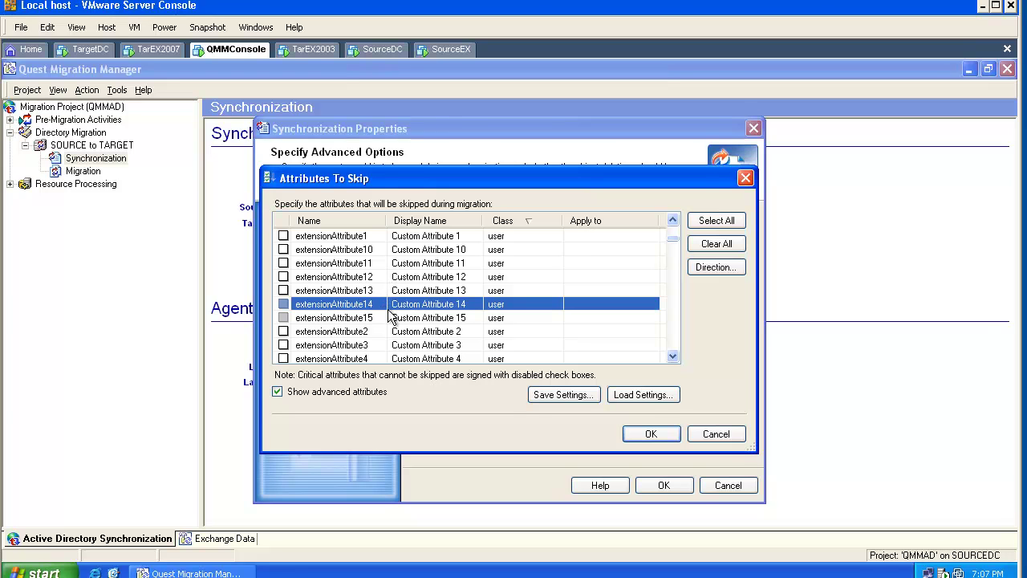
pyautogui.click(390, 318)
# - Examine the homeMTA and homeMDB entries of the user class, and leave the attributes to skip without saving
pyautogui.scroll(-12, 392, 318)
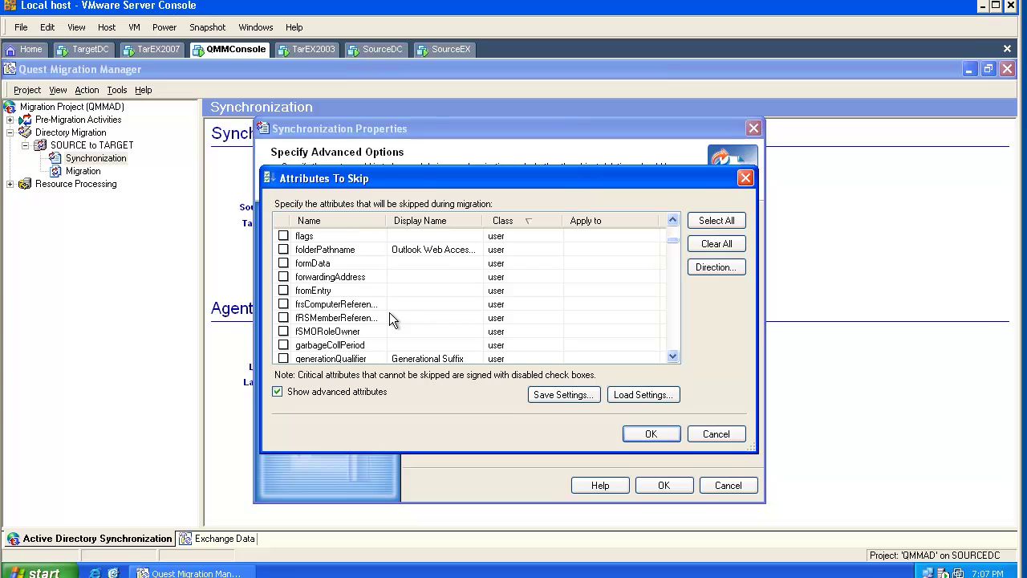
pyautogui.scroll(-3, 391, 318)
pyautogui.scroll(4, 390, 319)
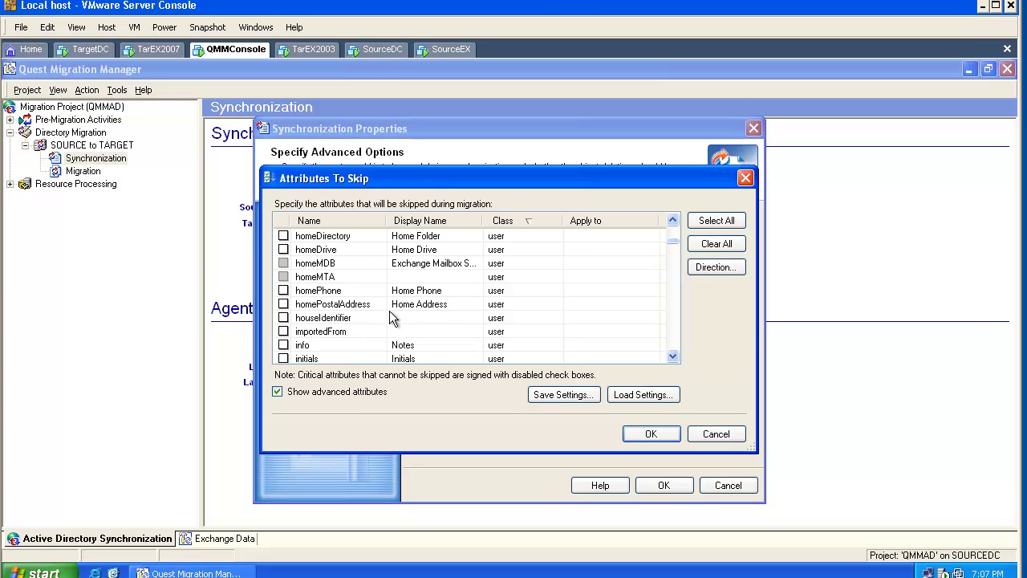
pyautogui.click(341, 278)
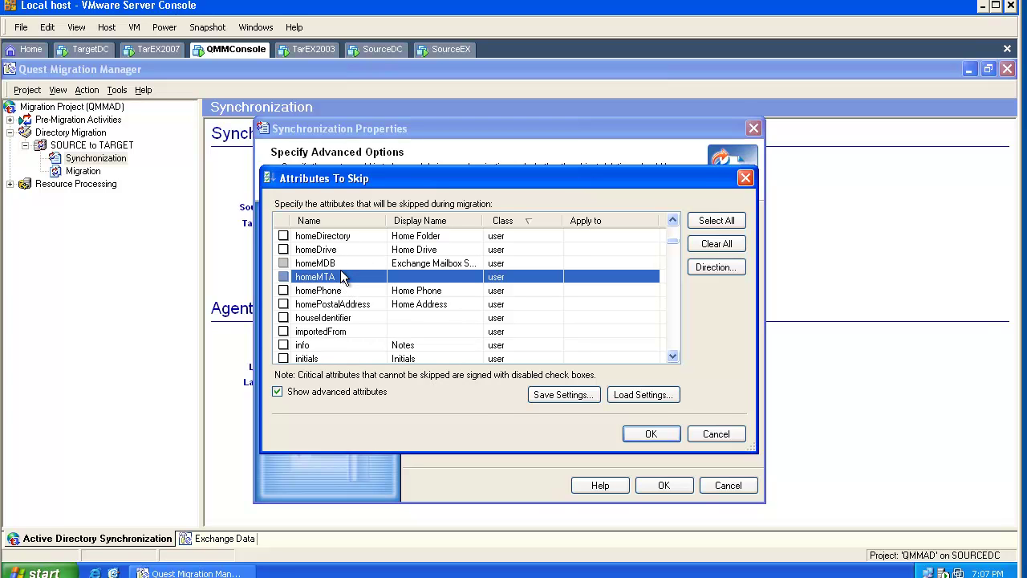
pyautogui.click(341, 269)
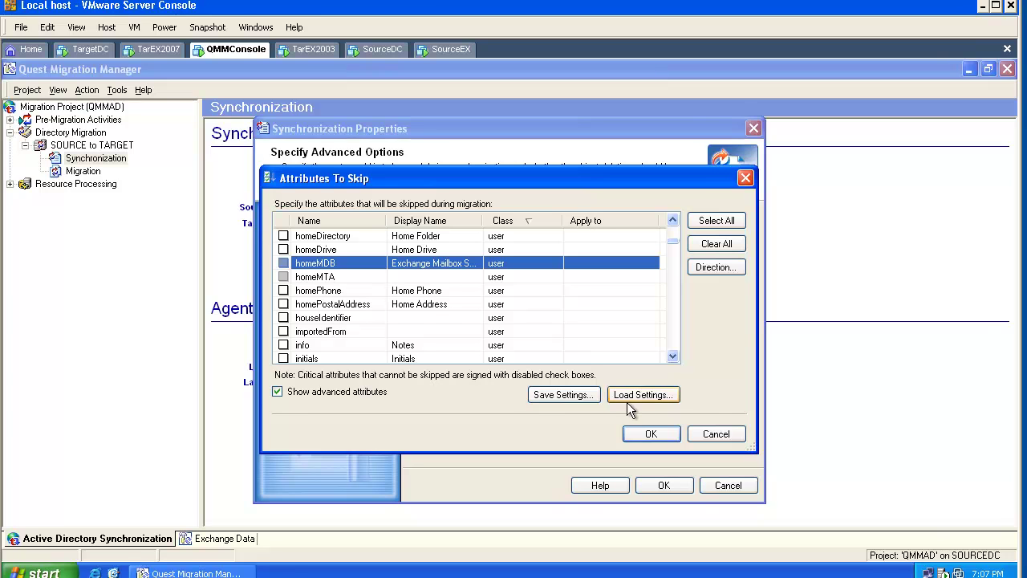
pyautogui.click(693, 435)
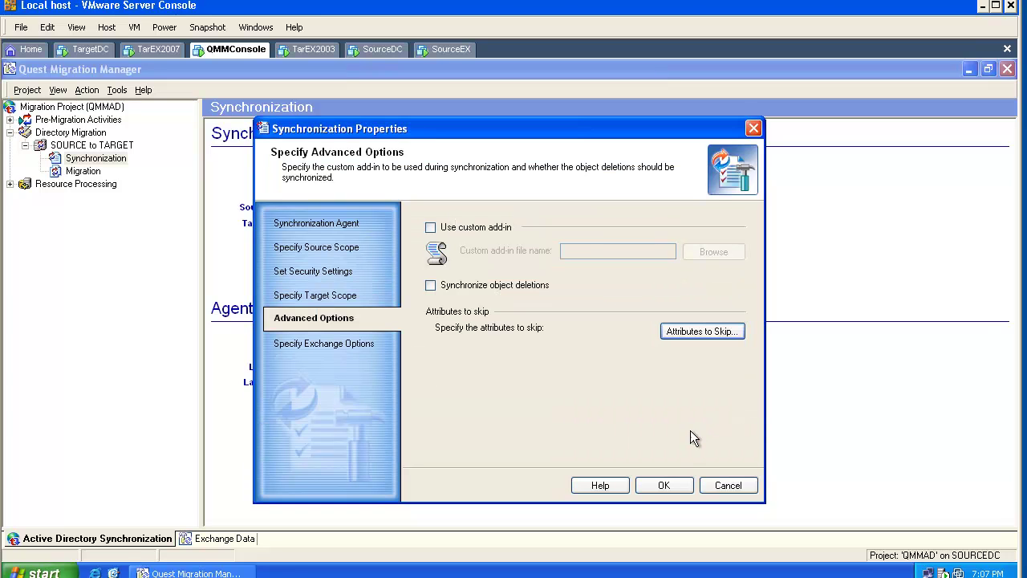
# - Review the mailbox stores, SMTP address templates and contact merging in the Exchange options, and consult their help topic
pyautogui.click(321, 345)
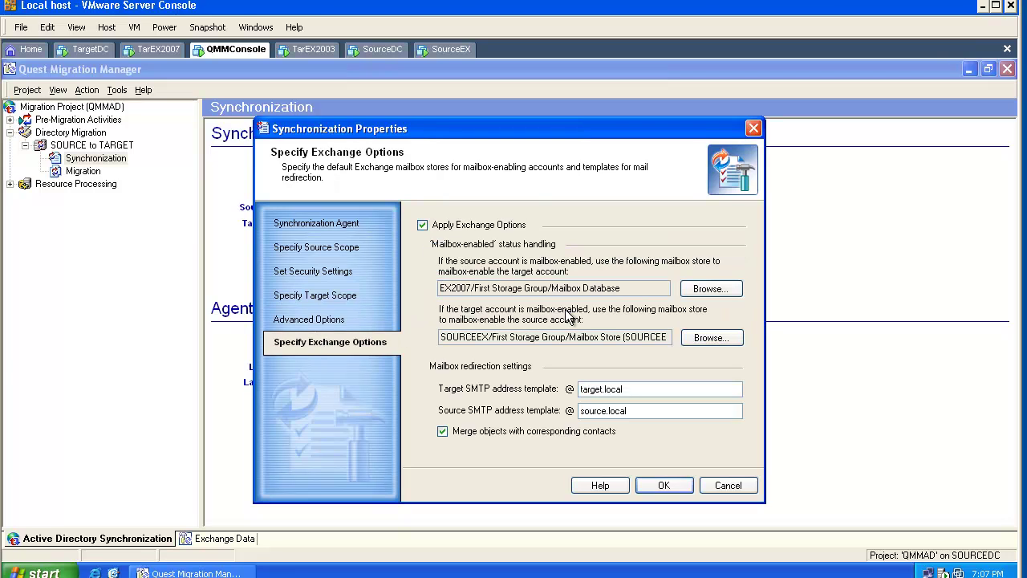
pyautogui.moveTo(576, 337); pyautogui.dragTo(369, 329)
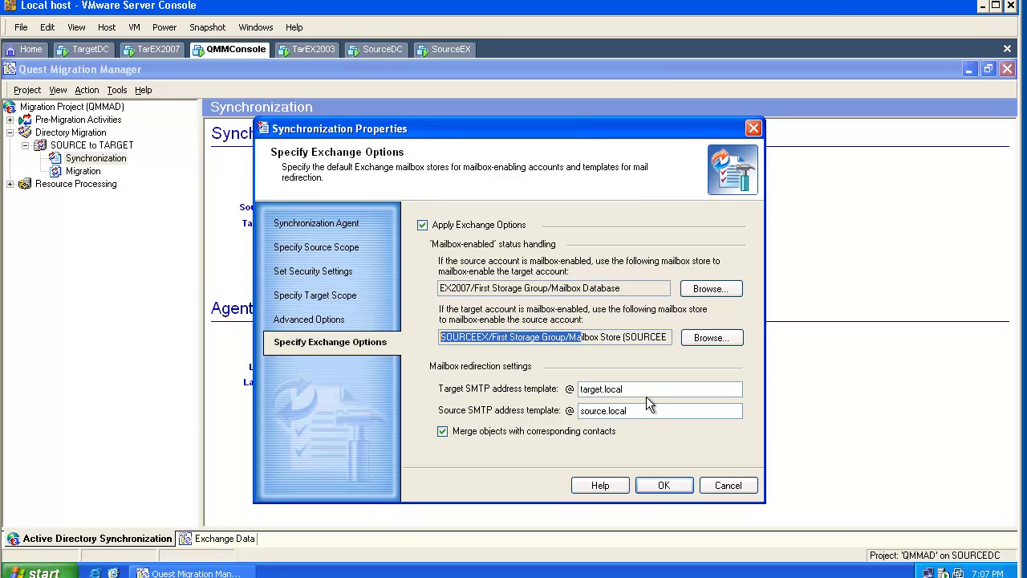
pyautogui.moveTo(623, 390); pyautogui.dragTo(575, 389)
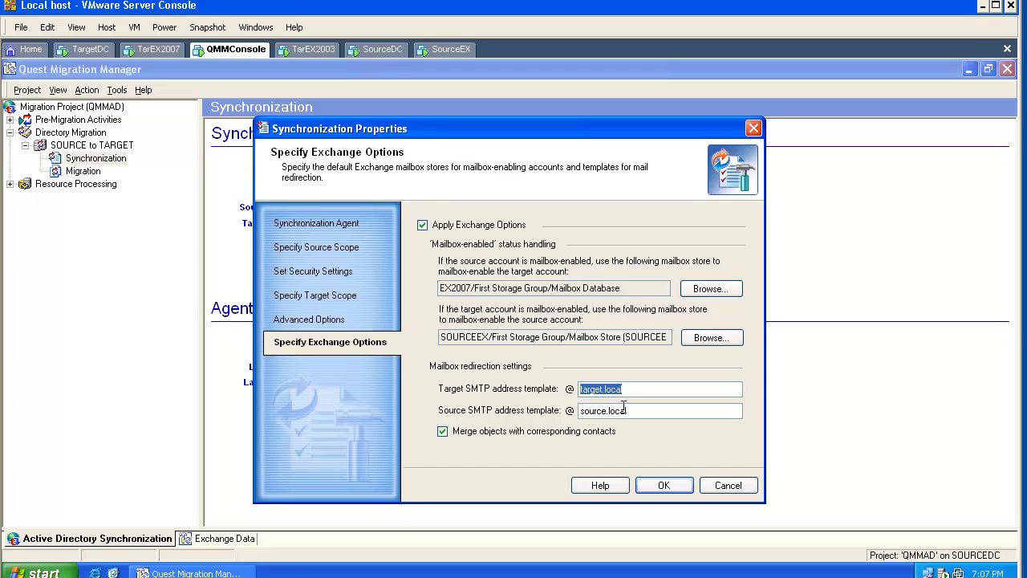
pyautogui.moveTo(629, 410); pyautogui.dragTo(579, 410)
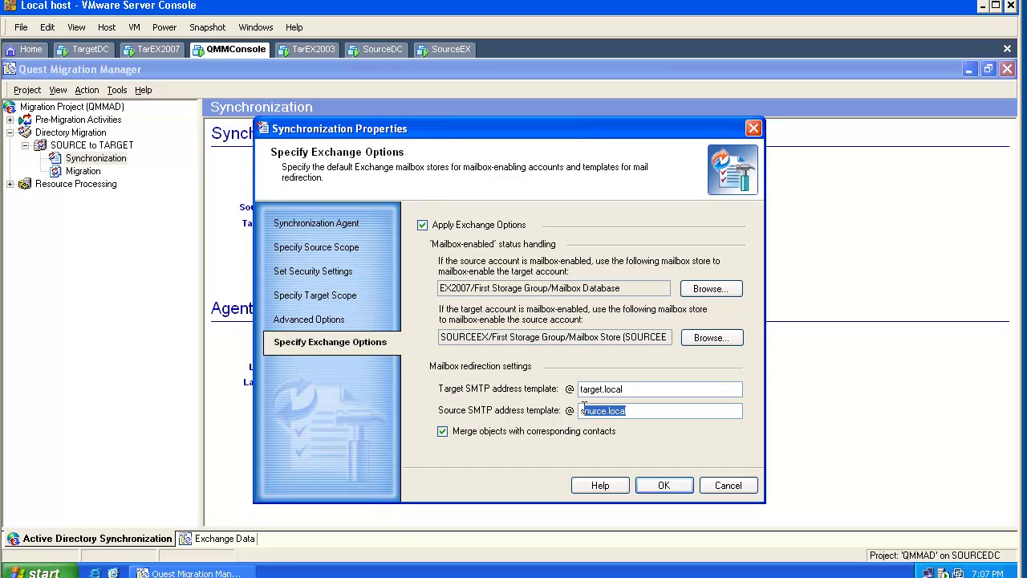
pyautogui.click(442, 433)
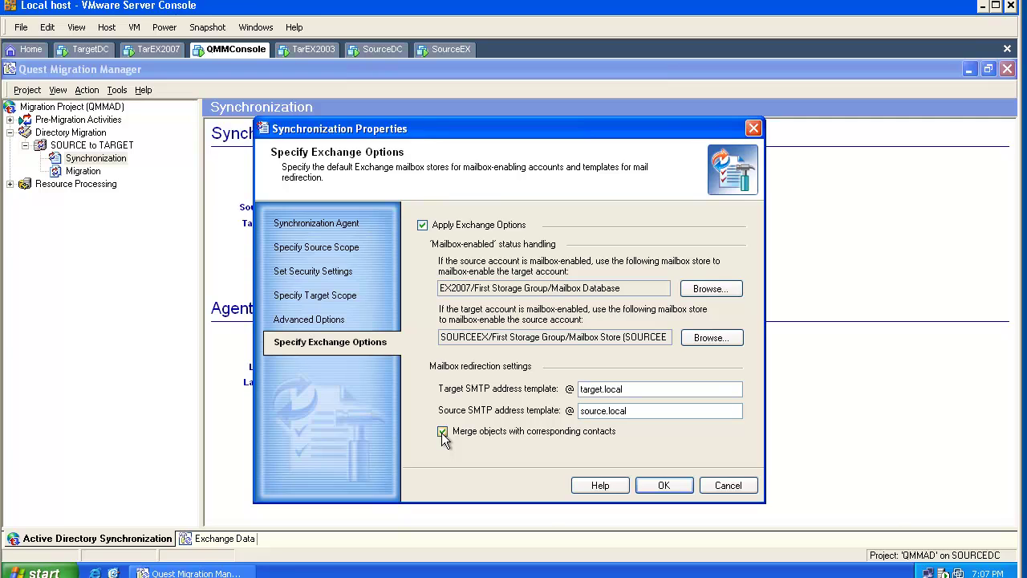
pyautogui.press('F1')
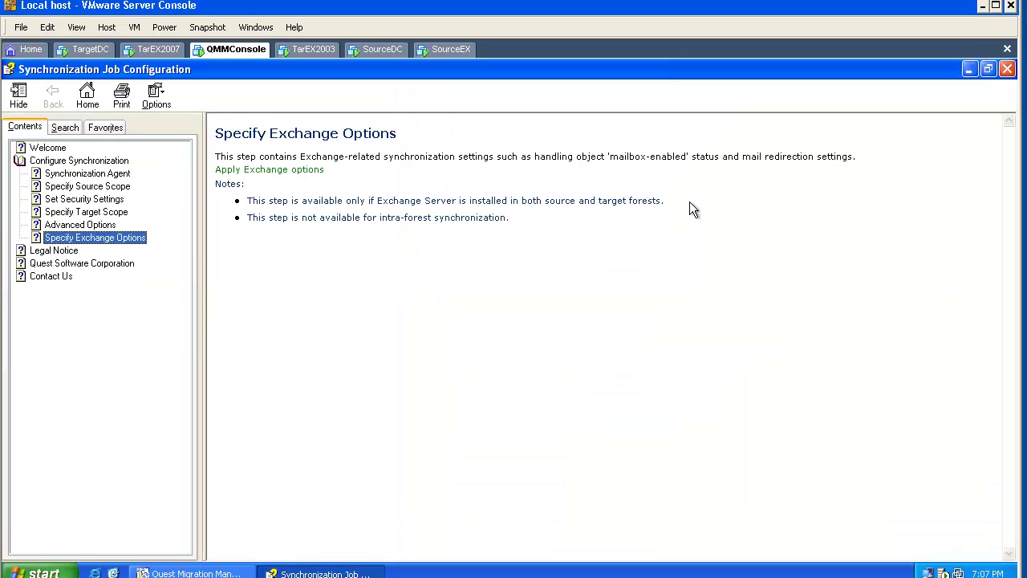
pyautogui.click(1006, 69)
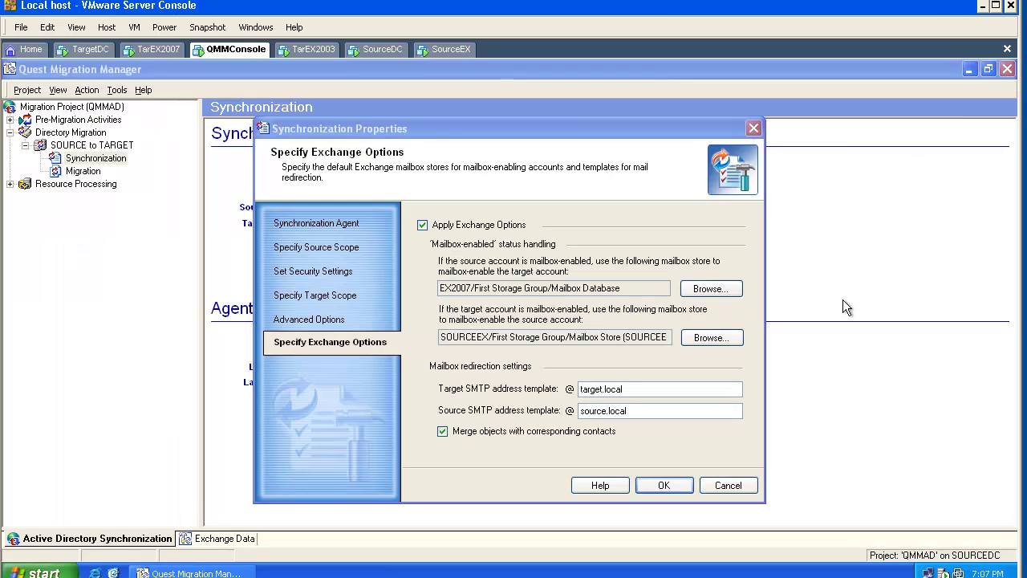
# - Save the synchronization properties and accept the full resynchronization of the directories
pyautogui.click(680, 489)
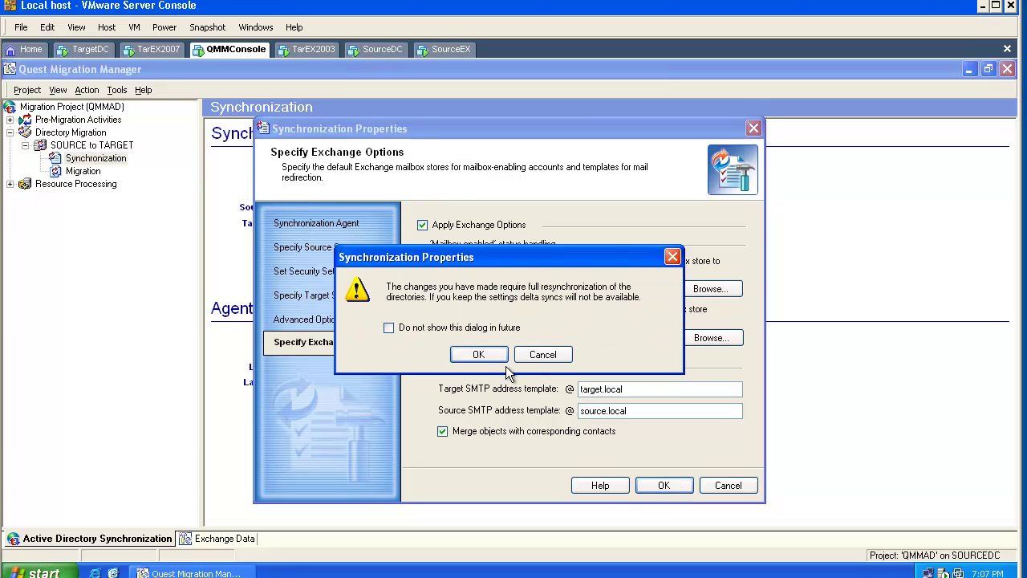
pyautogui.click(478, 354)
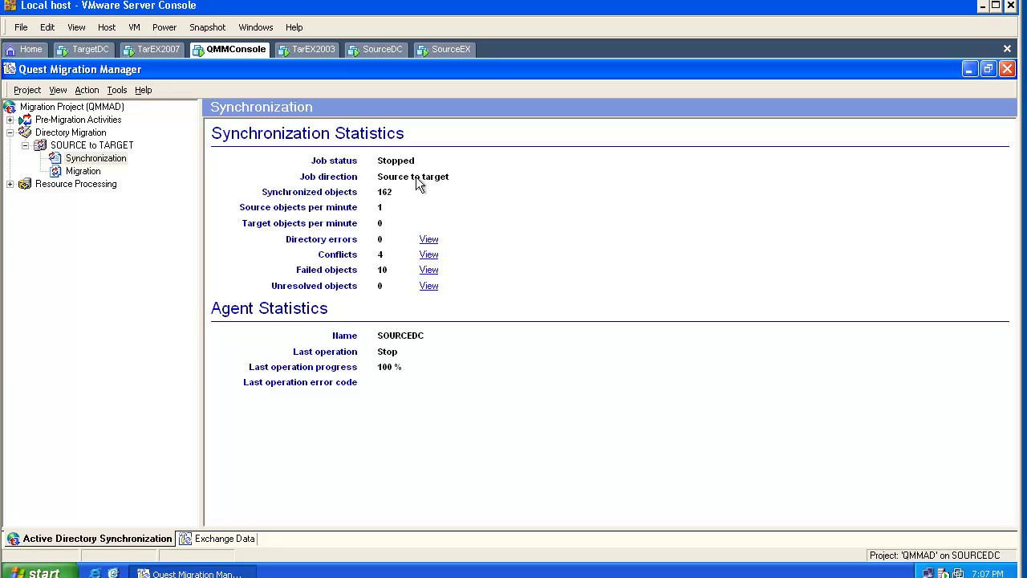
# - Add the Department container to the target scope of the synchronization job and save it, accepting the full resynchronization
pyautogui.rightClick(124, 157)
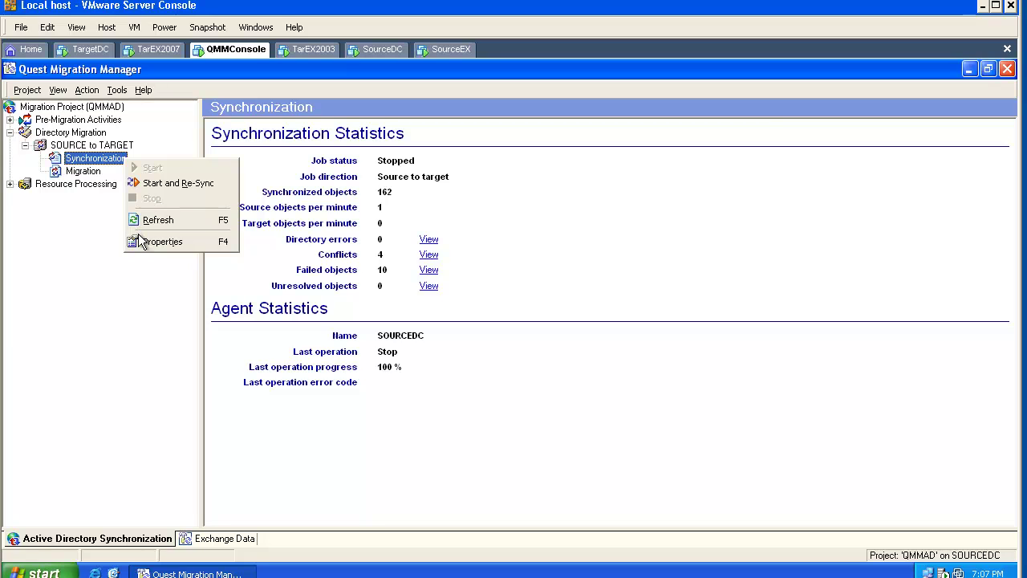
pyautogui.click(140, 241)
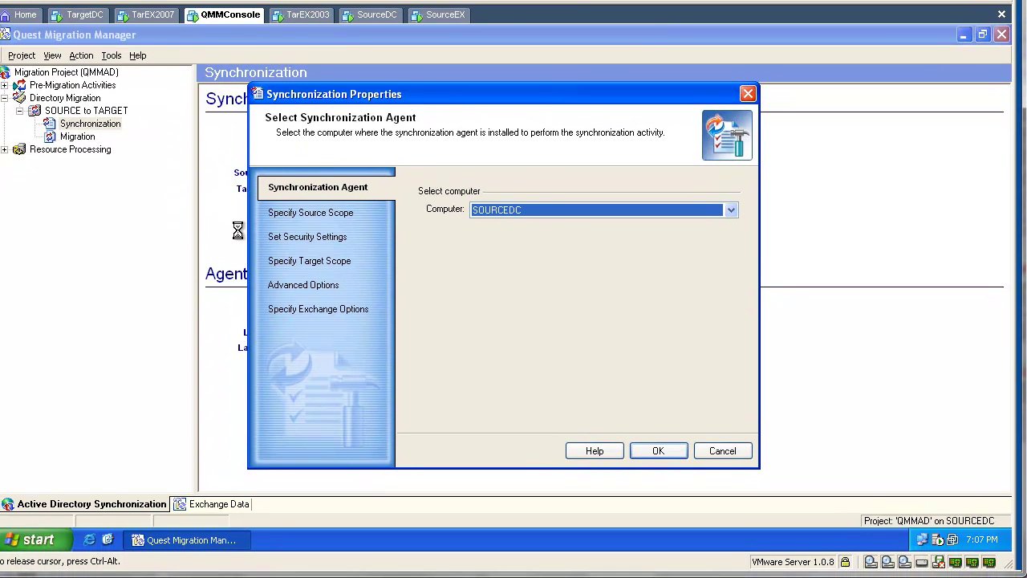
pyautogui.click(291, 258)
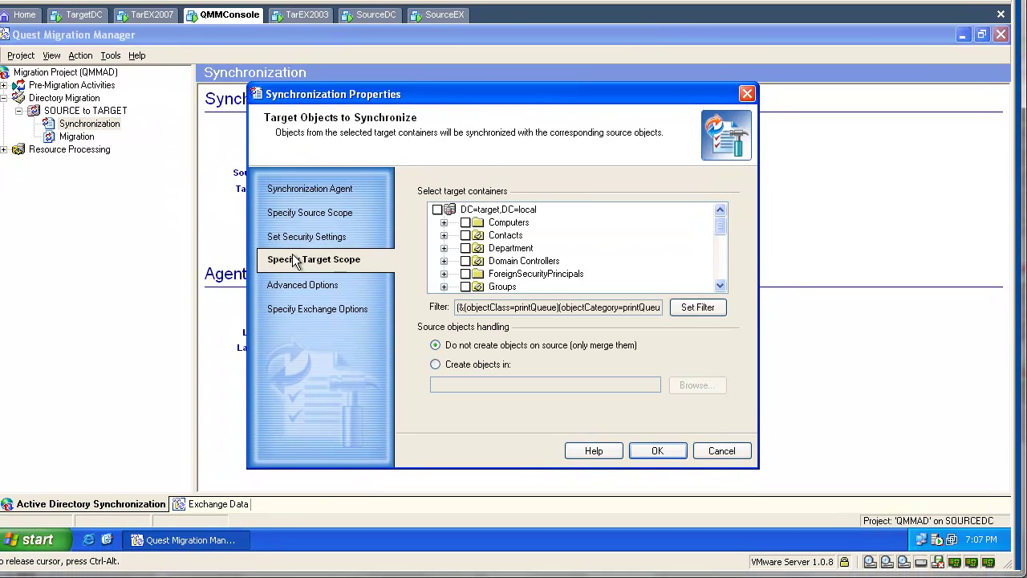
pyautogui.click(465, 249)
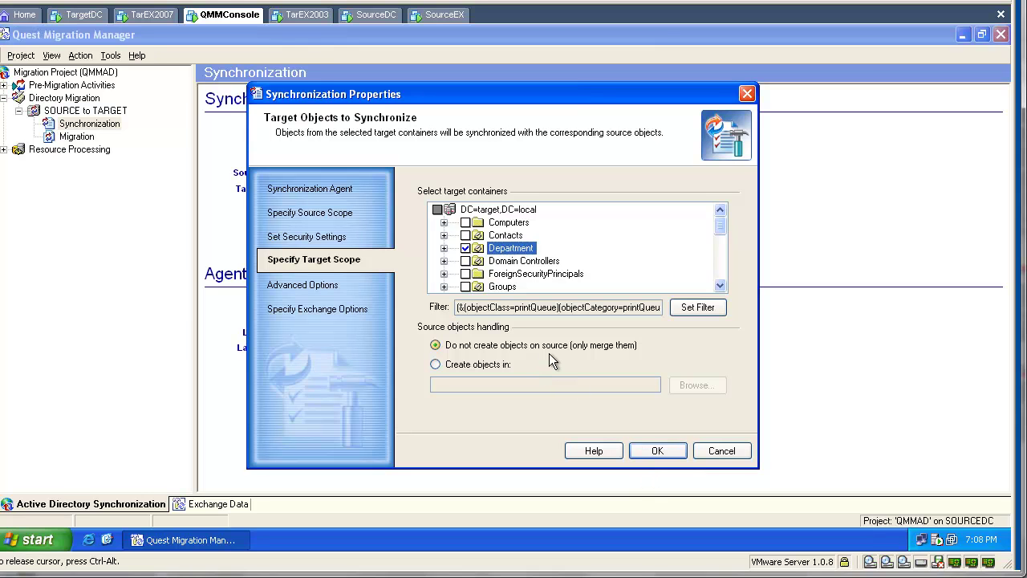
pyautogui.click(648, 450)
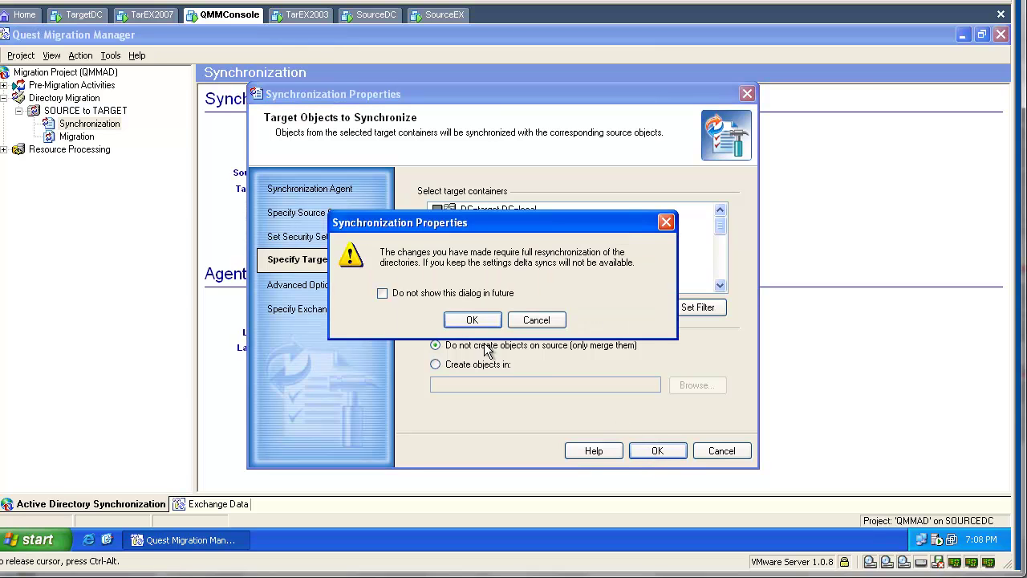
pyautogui.click(472, 320)
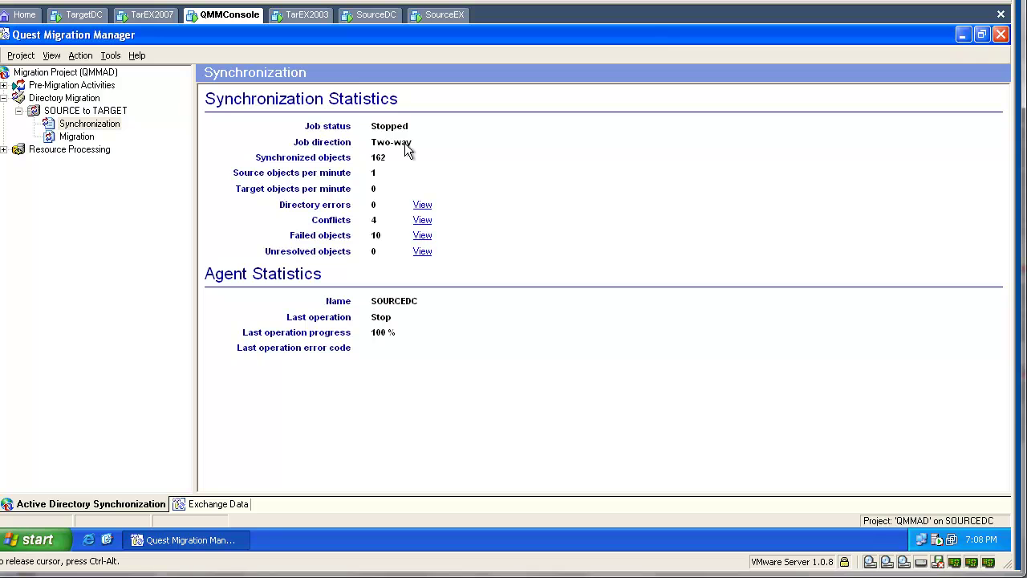
# - Deselect all source containers under DC=source,DC=local in the synchronization job's source scope and save it, accepting the full resynchronization
pyautogui.click(89, 126)
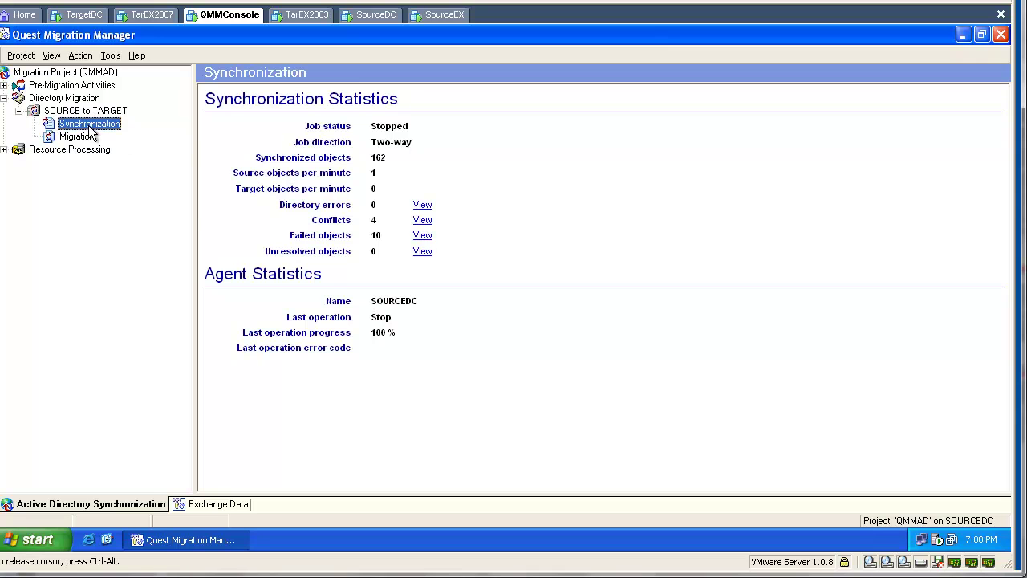
pyautogui.rightClick(91, 132)
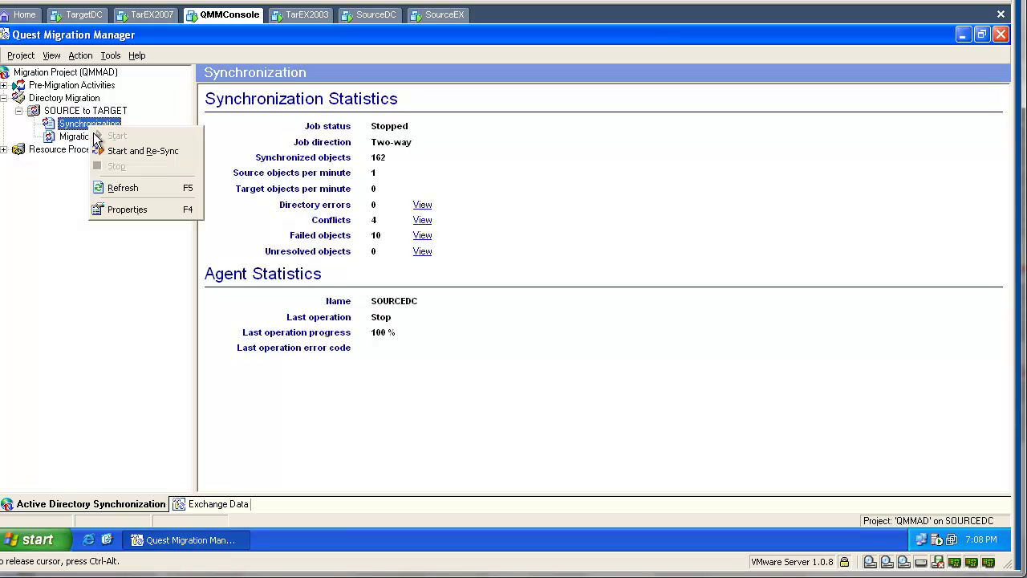
pyautogui.click(126, 211)
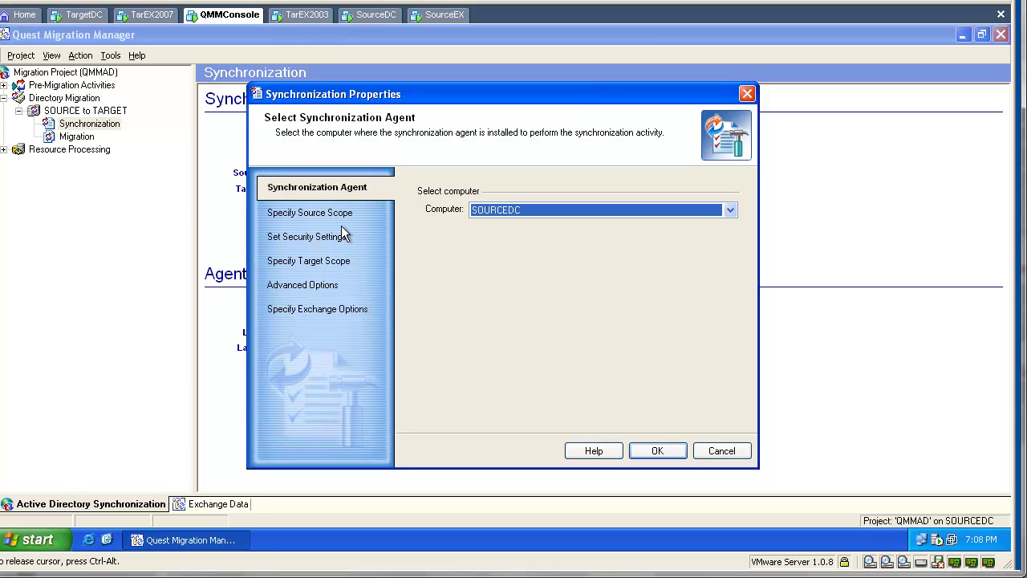
pyautogui.click(343, 213)
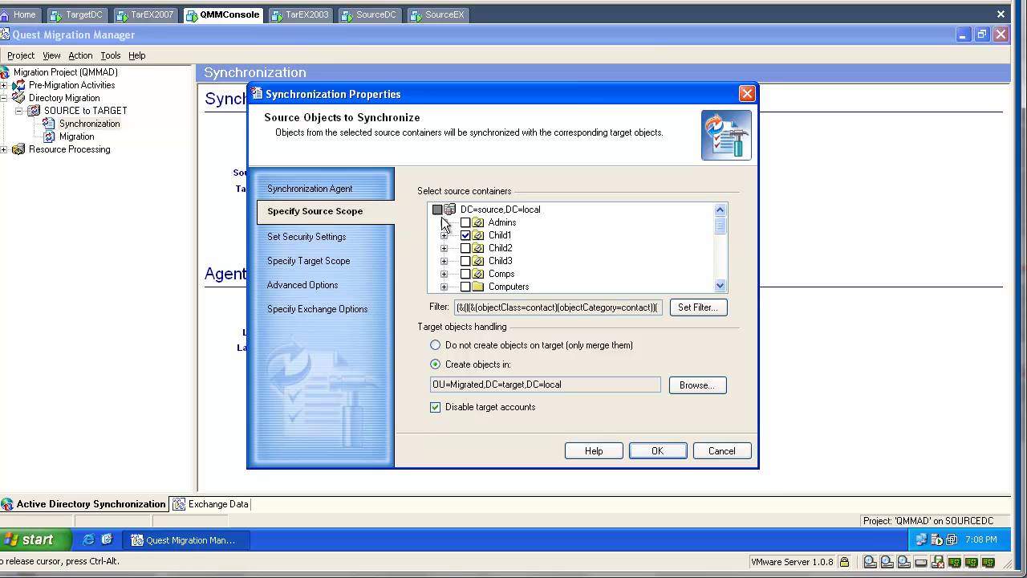
pyautogui.click(438, 210)
pyautogui.click(437, 210)
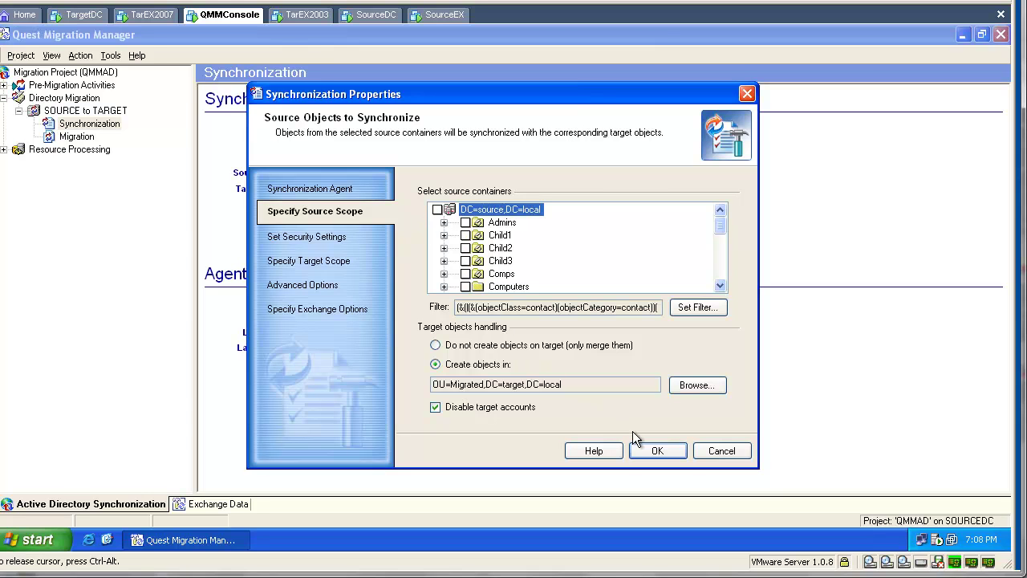
pyautogui.click(642, 452)
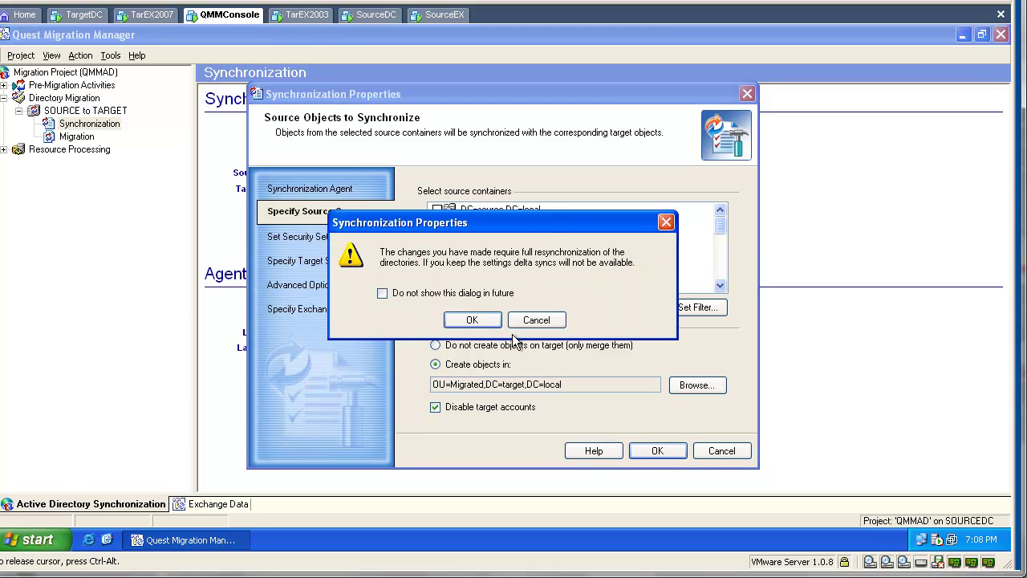
pyautogui.click(491, 325)
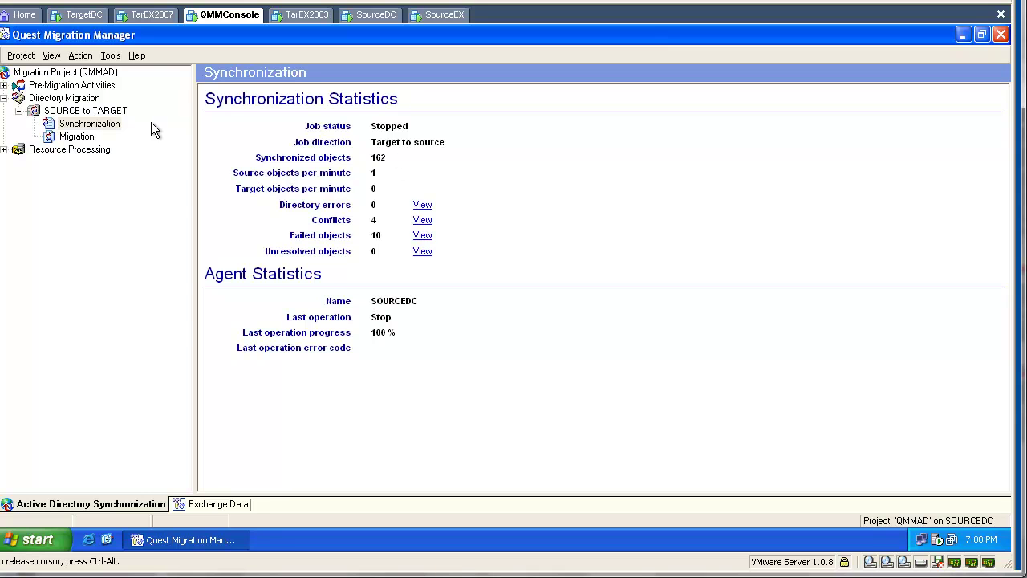
# - Include the entire DC=source,DC=local domain with all its containers in the synchronization job's source scope
pyautogui.click(117, 126)
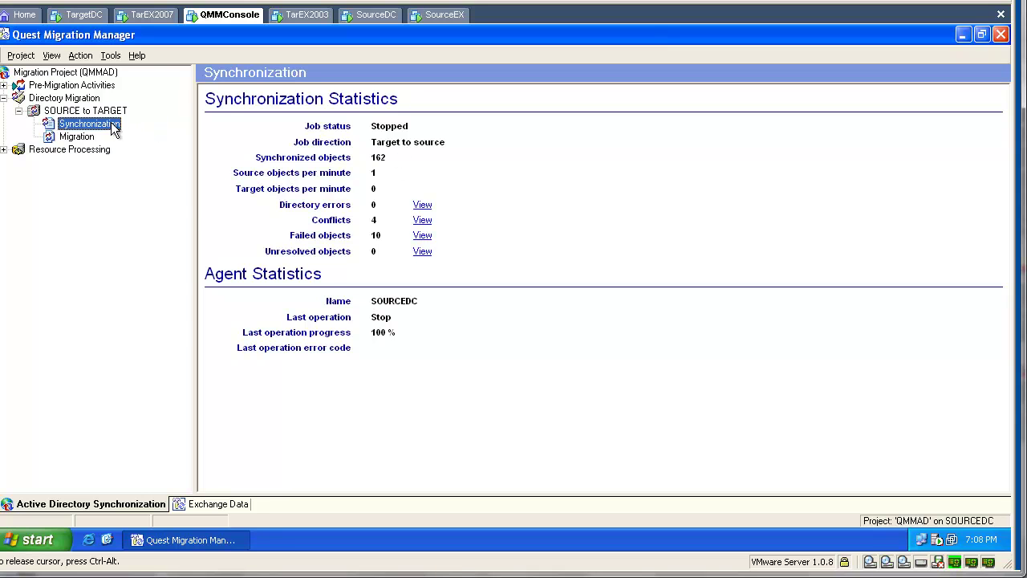
pyautogui.rightClick(114, 130)
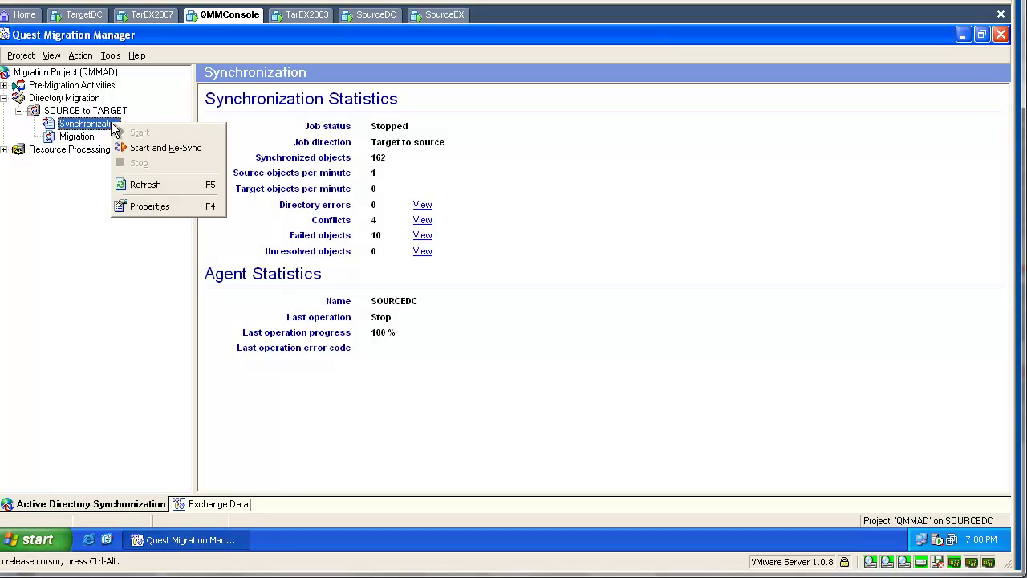
pyautogui.click(159, 207)
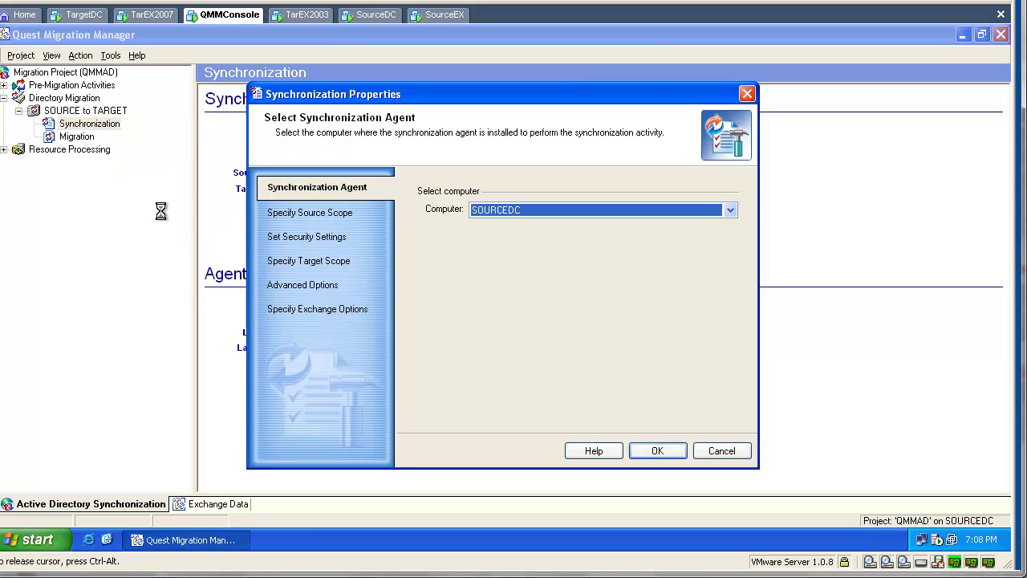
pyautogui.click(336, 213)
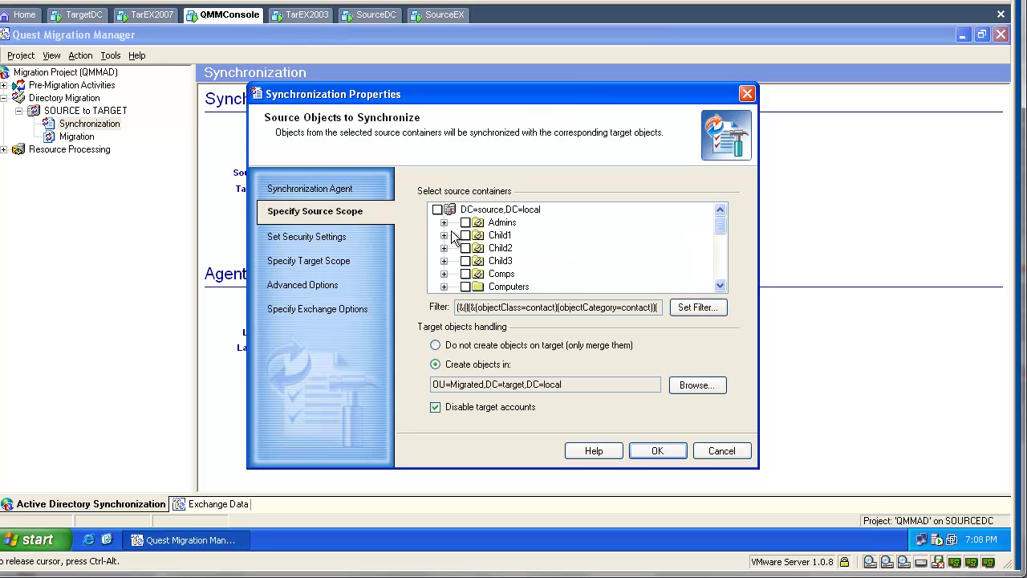
pyautogui.click(437, 209)
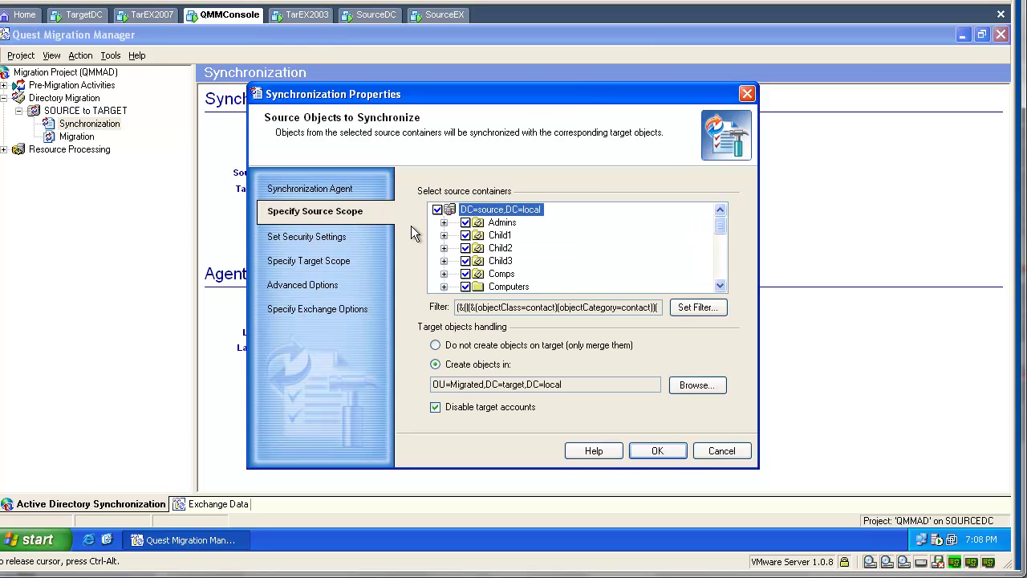
# - Deselect all containers under DC=target,DC=local in the target scope and save the properties, accepting the full resynchronization
pyautogui.click(333, 262)
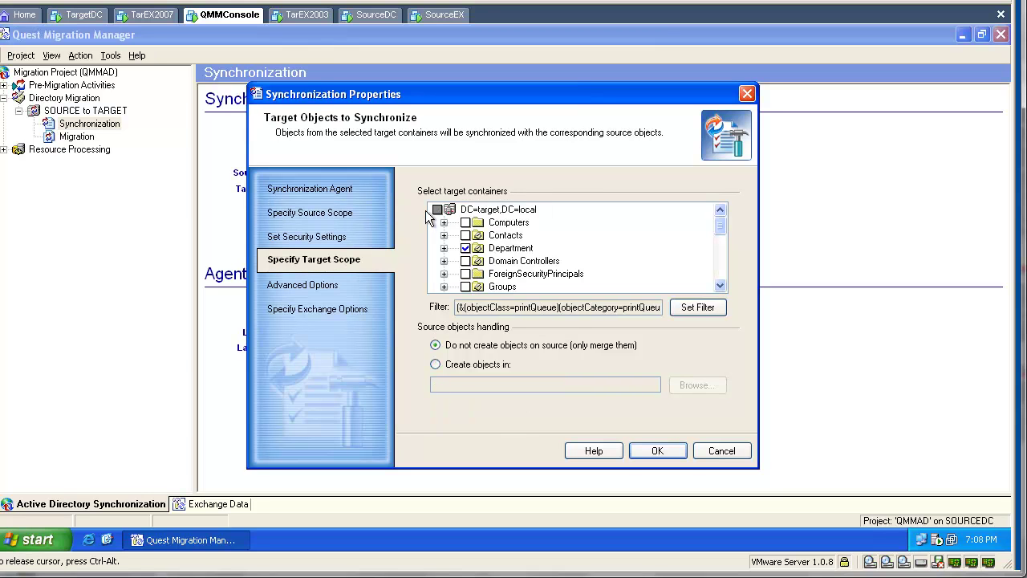
pyautogui.click(437, 210)
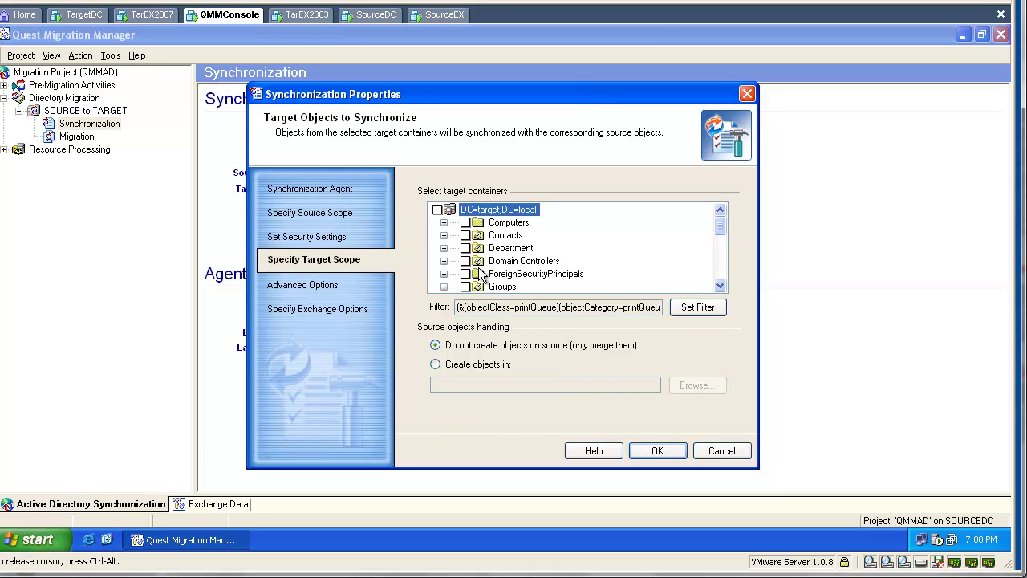
pyautogui.click(642, 450)
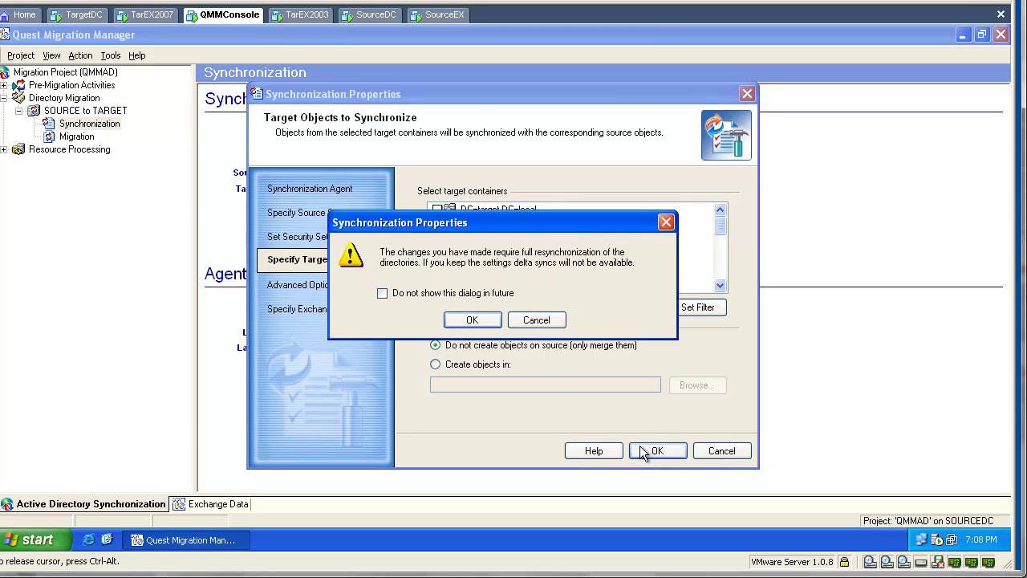
pyautogui.click(489, 319)
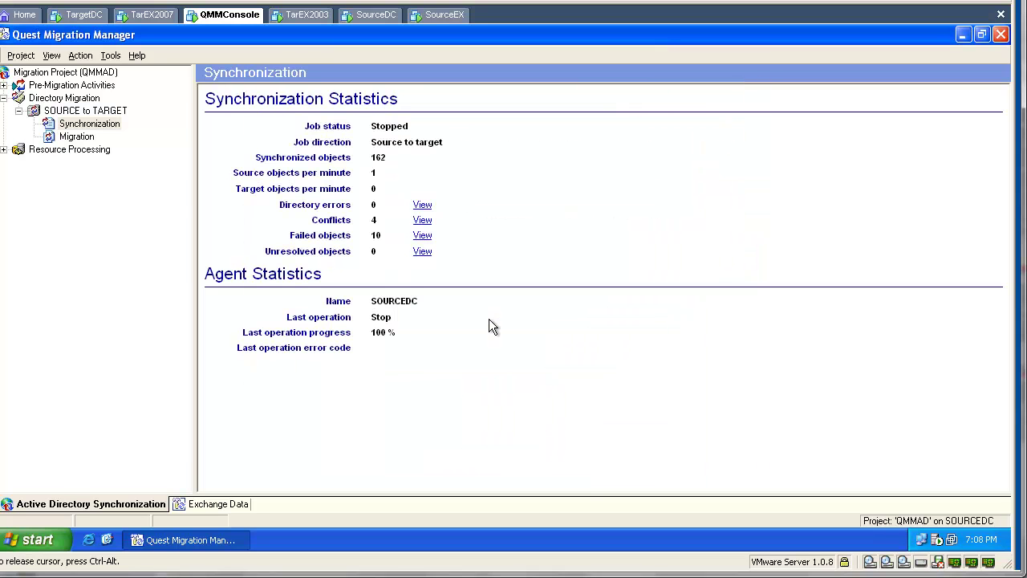
# - In the SOURCEDC agent's preferences, set source.local's preferred domain controller to sourcedc and its preferred global catalog to sourcedc.local
pyautogui.click(112, 56)
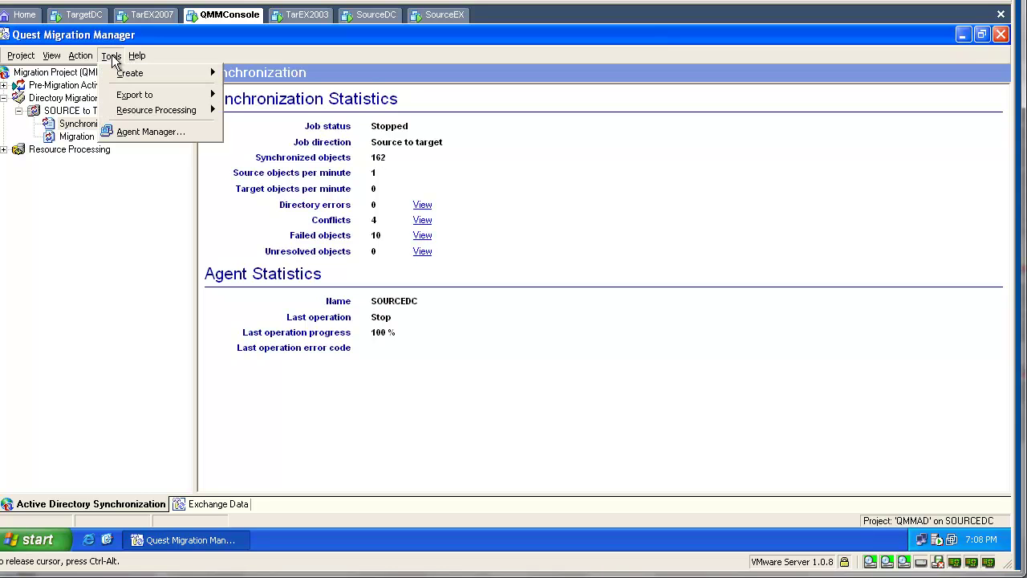
pyautogui.click(119, 131)
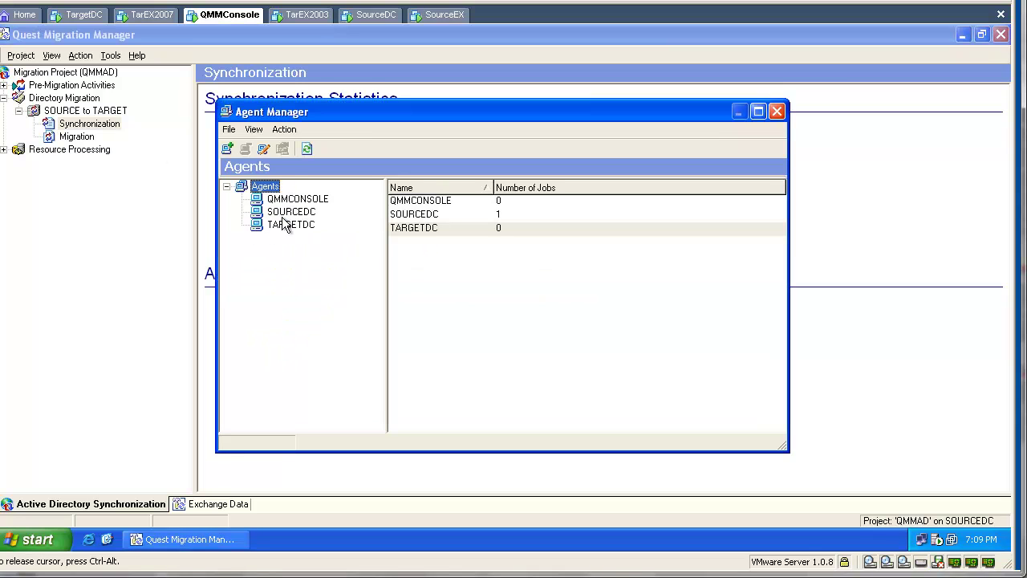
pyautogui.click(286, 213)
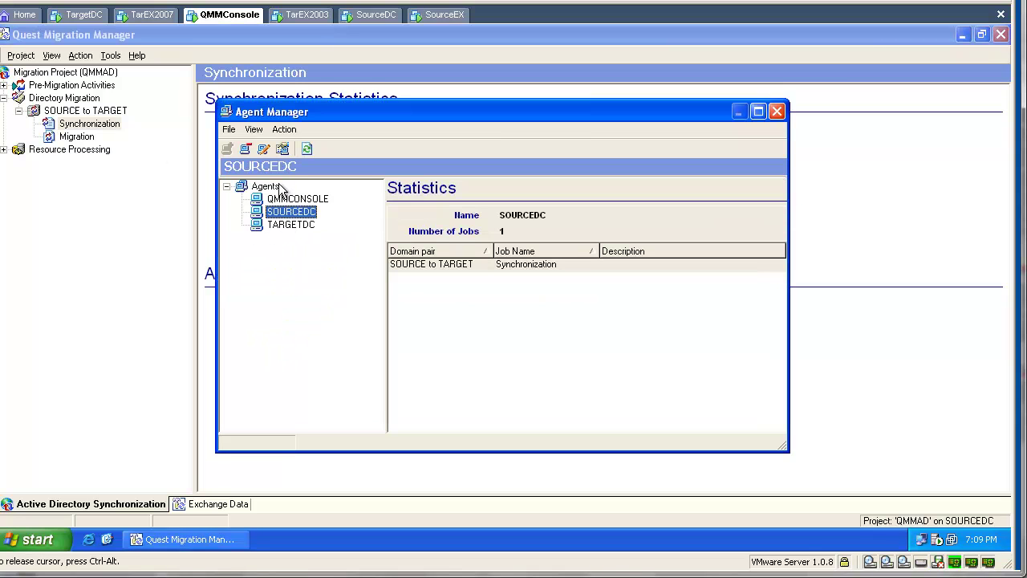
pyautogui.click(283, 150)
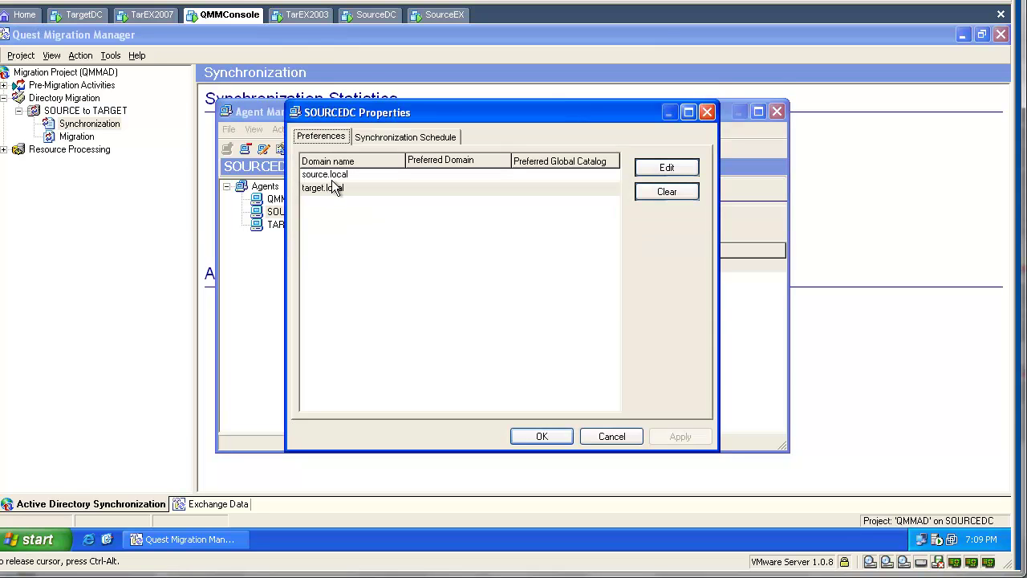
pyautogui.press('Tab')
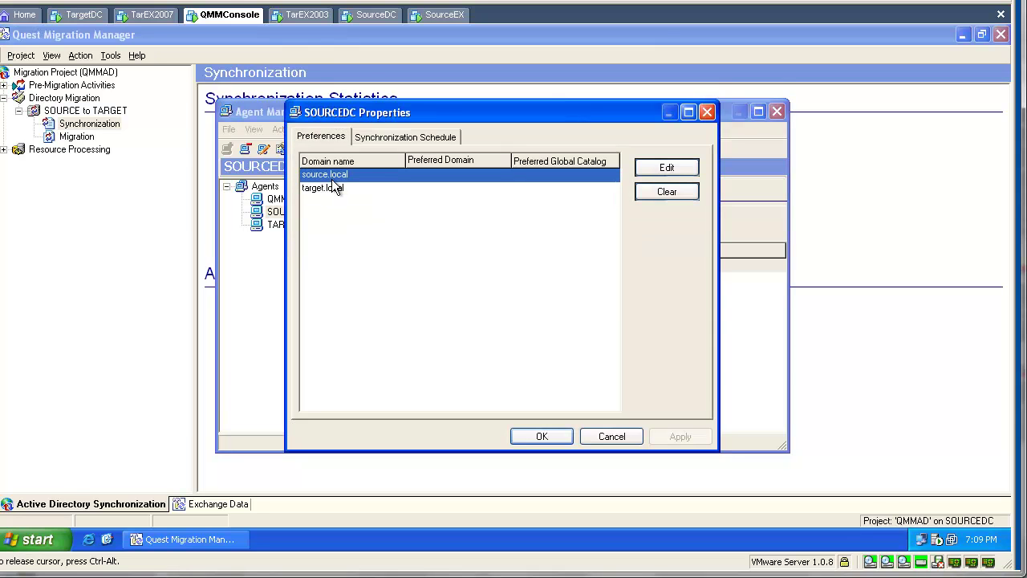
pyautogui.click(654, 170)
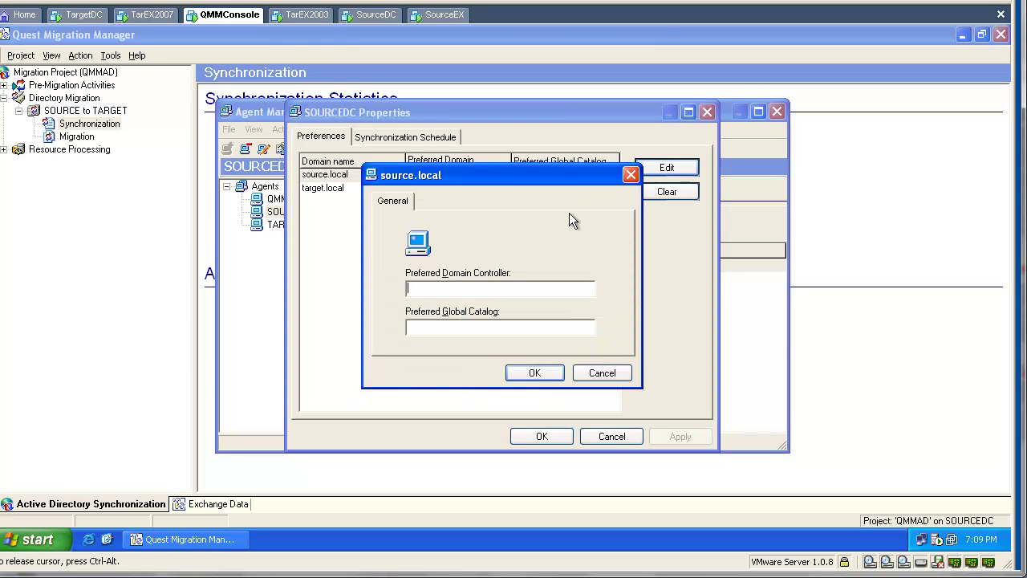
pyautogui.write('sourcedc')
pyautogui.write('sourcedc.local')
pyautogui.click(549, 373)
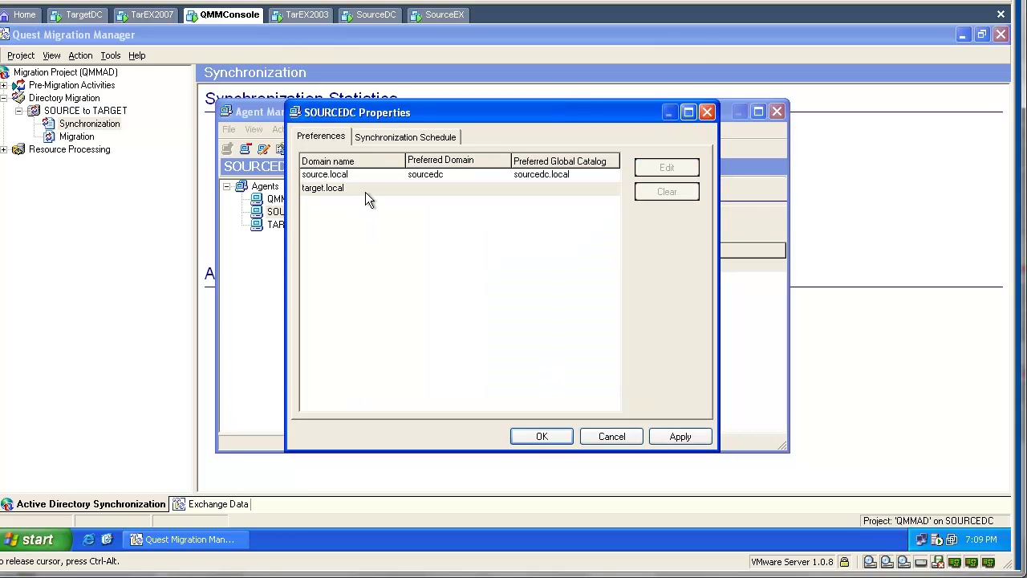
# - Set the preferred domain controller for target.local to targetdc.local and fill in its preferred global catalog
pyautogui.click(365, 193)
pyautogui.click(665, 169)
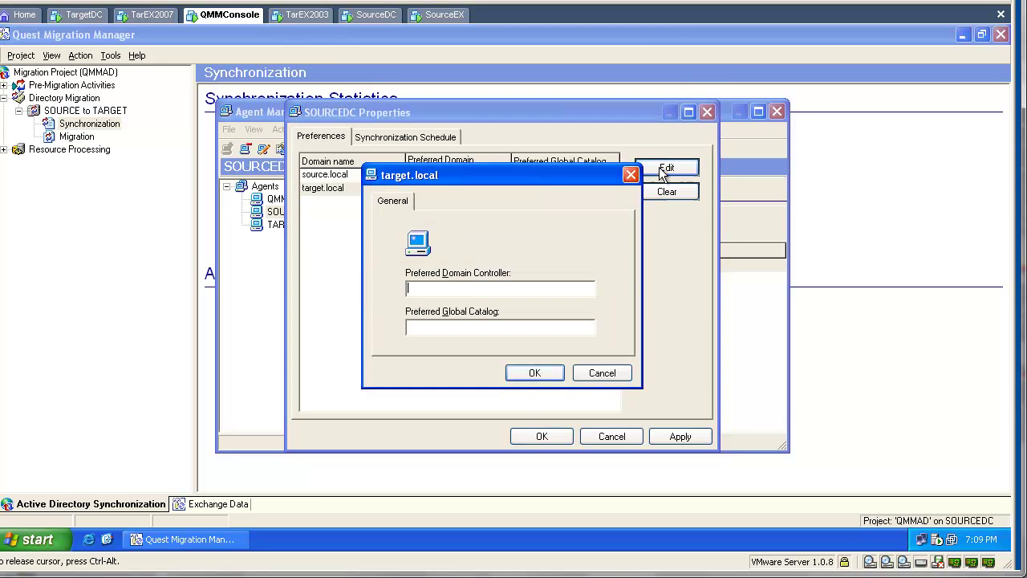
pyautogui.write('tar')
pyautogui.write('getdc.local')
pyautogui.write('target')
pyautogui.write('dc')
pyautogui.write('. localles')
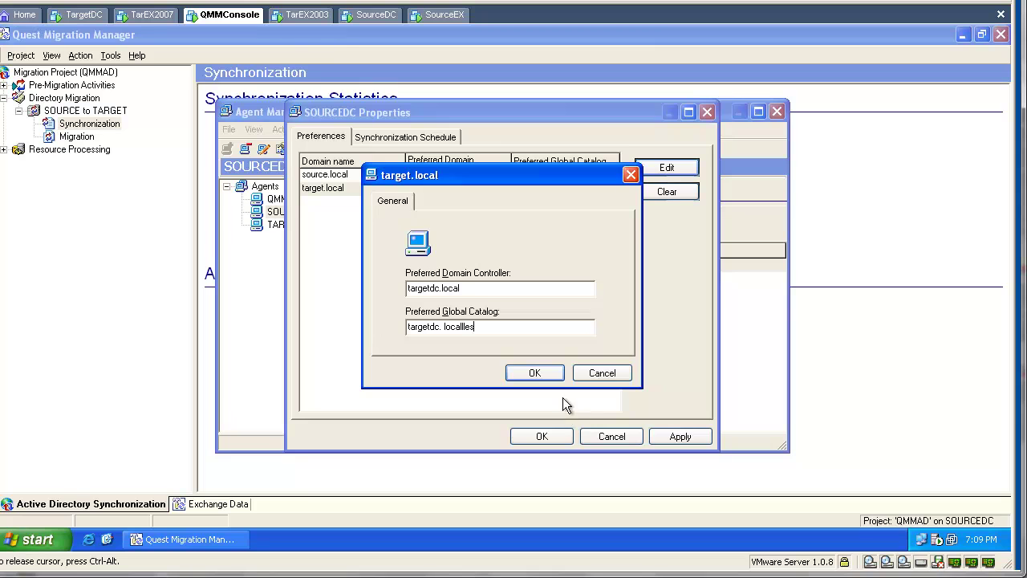
pyautogui.click(559, 373)
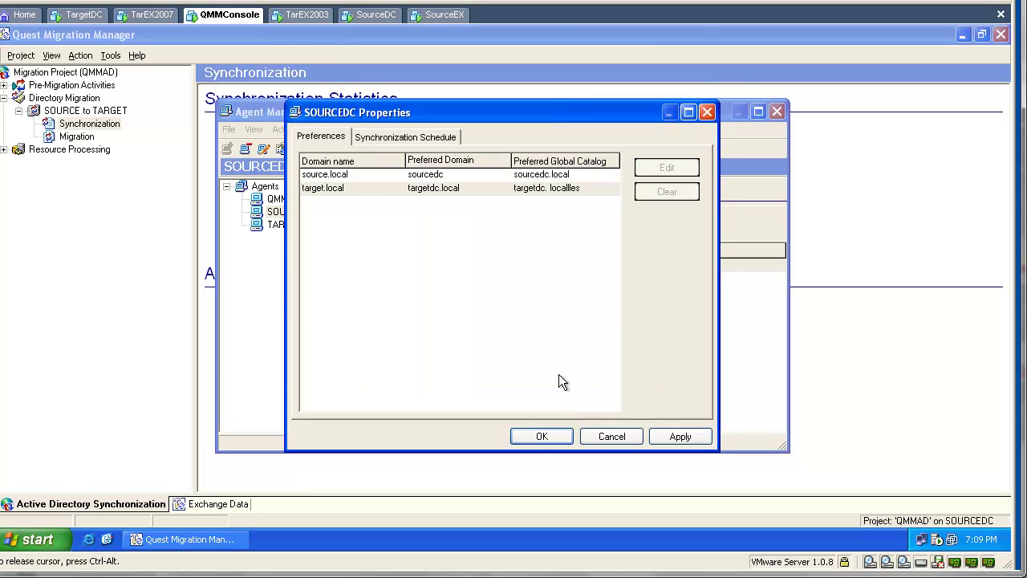
# - Correct the preferred global catalog for target.local to targetdc.local, save the SOURCEDC agent properties and leave the Agent Manager
pyautogui.click(423, 191)
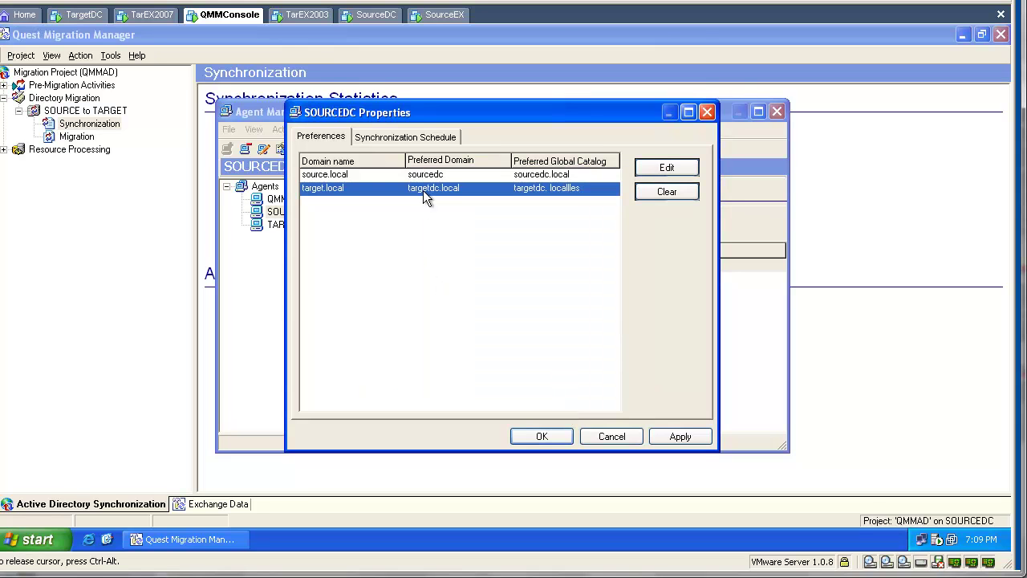
pyautogui.click(666, 168)
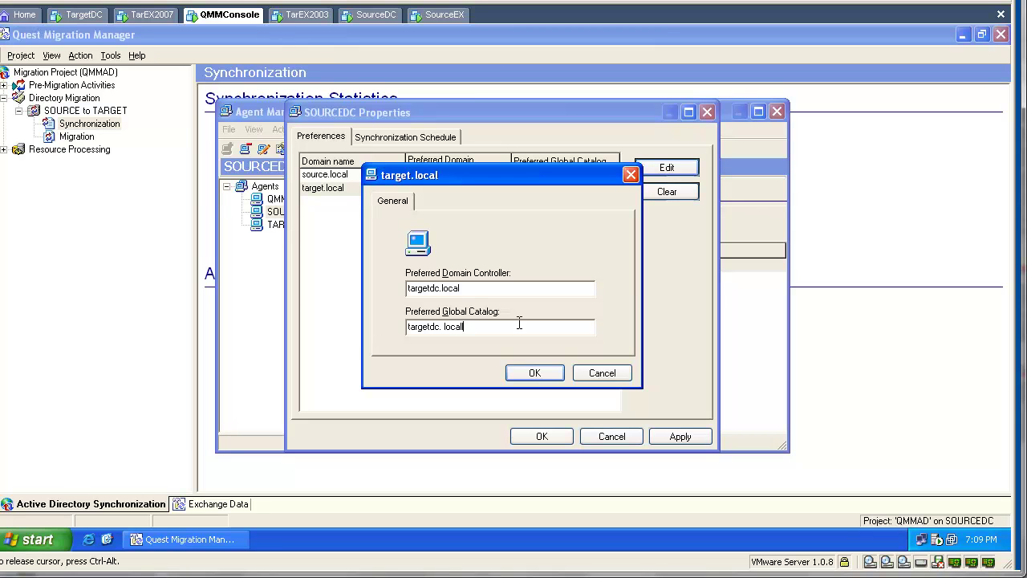
pyautogui.press('BackSpace')
pyautogui.press('BackSpace')
pyautogui.press('BackSpace')
pyautogui.write('local')
pyautogui.click(533, 373)
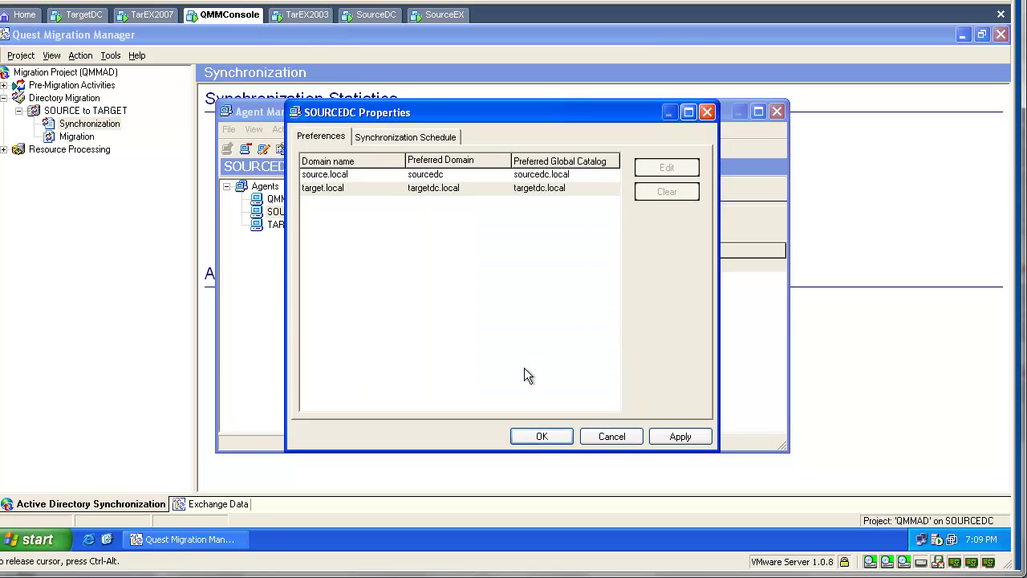
pyautogui.click(556, 434)
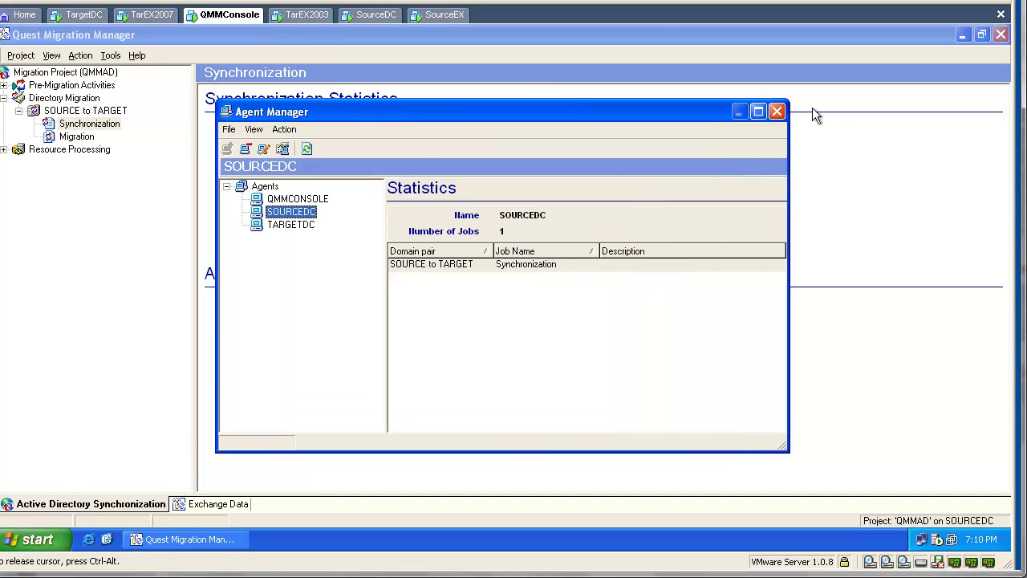
pyautogui.click(777, 111)
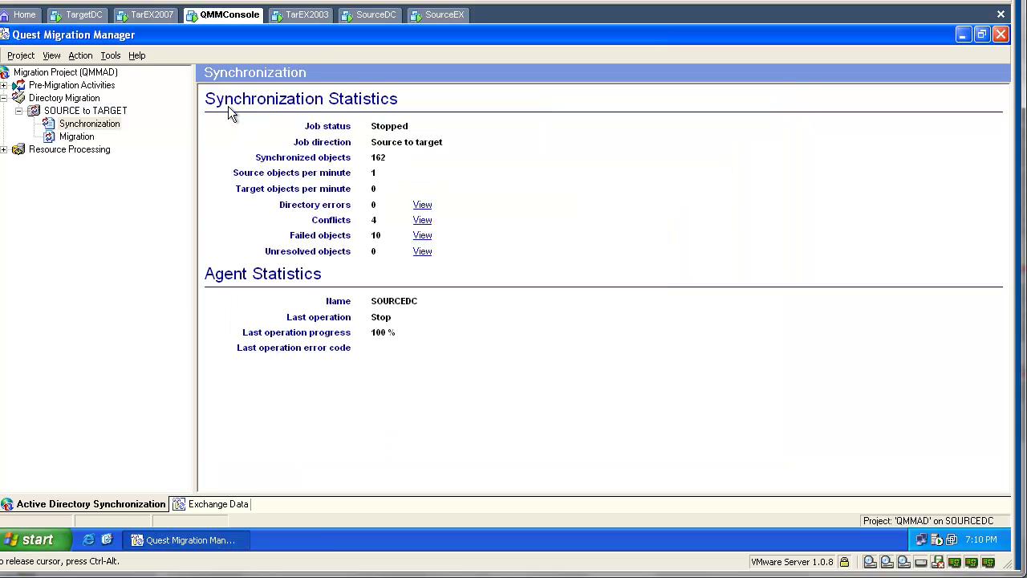
# - Start the SOURCE to TARGET synchronization job with a full re-sync
pyautogui.rightClick(99, 122)
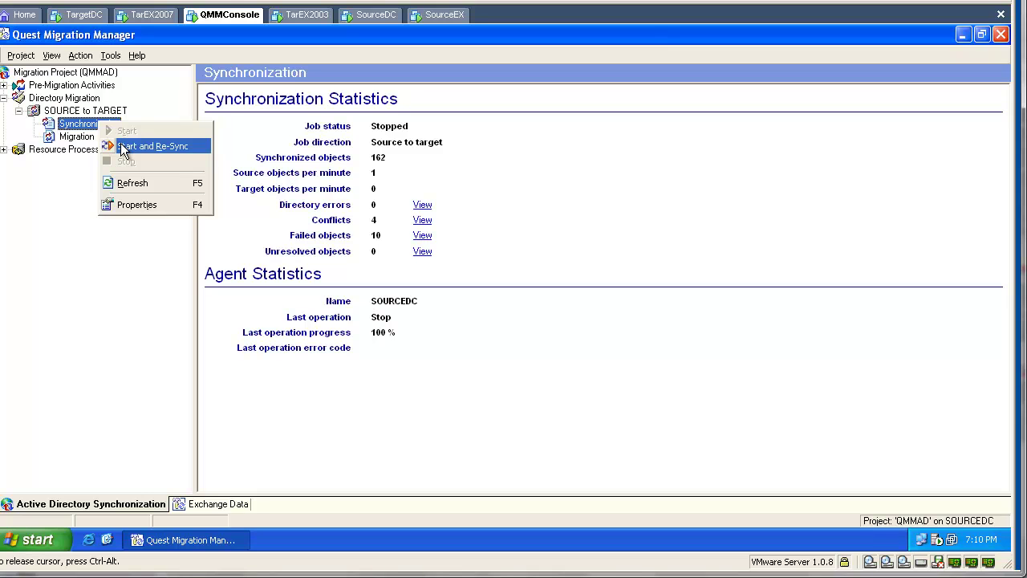
pyautogui.click(122, 149)
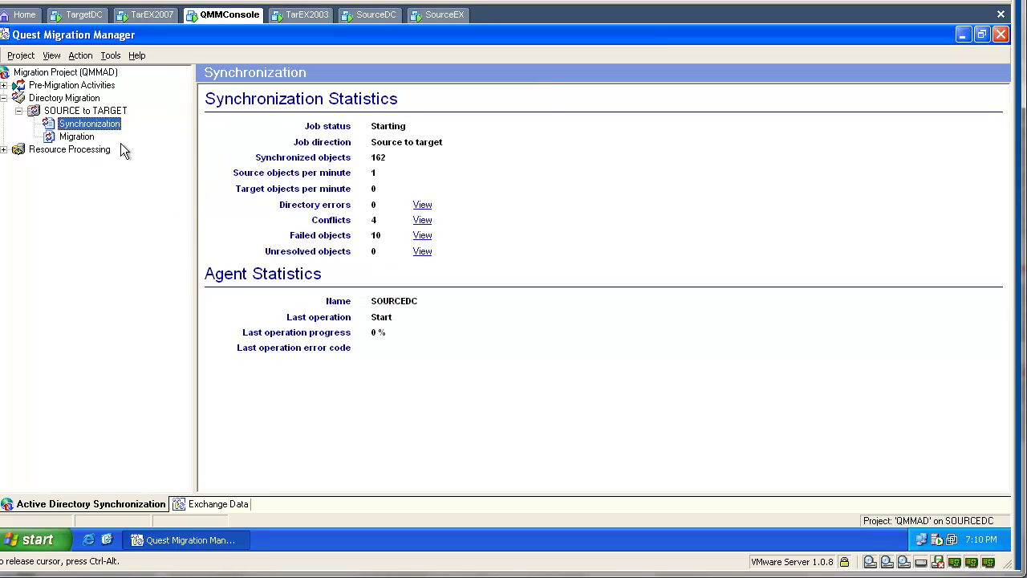